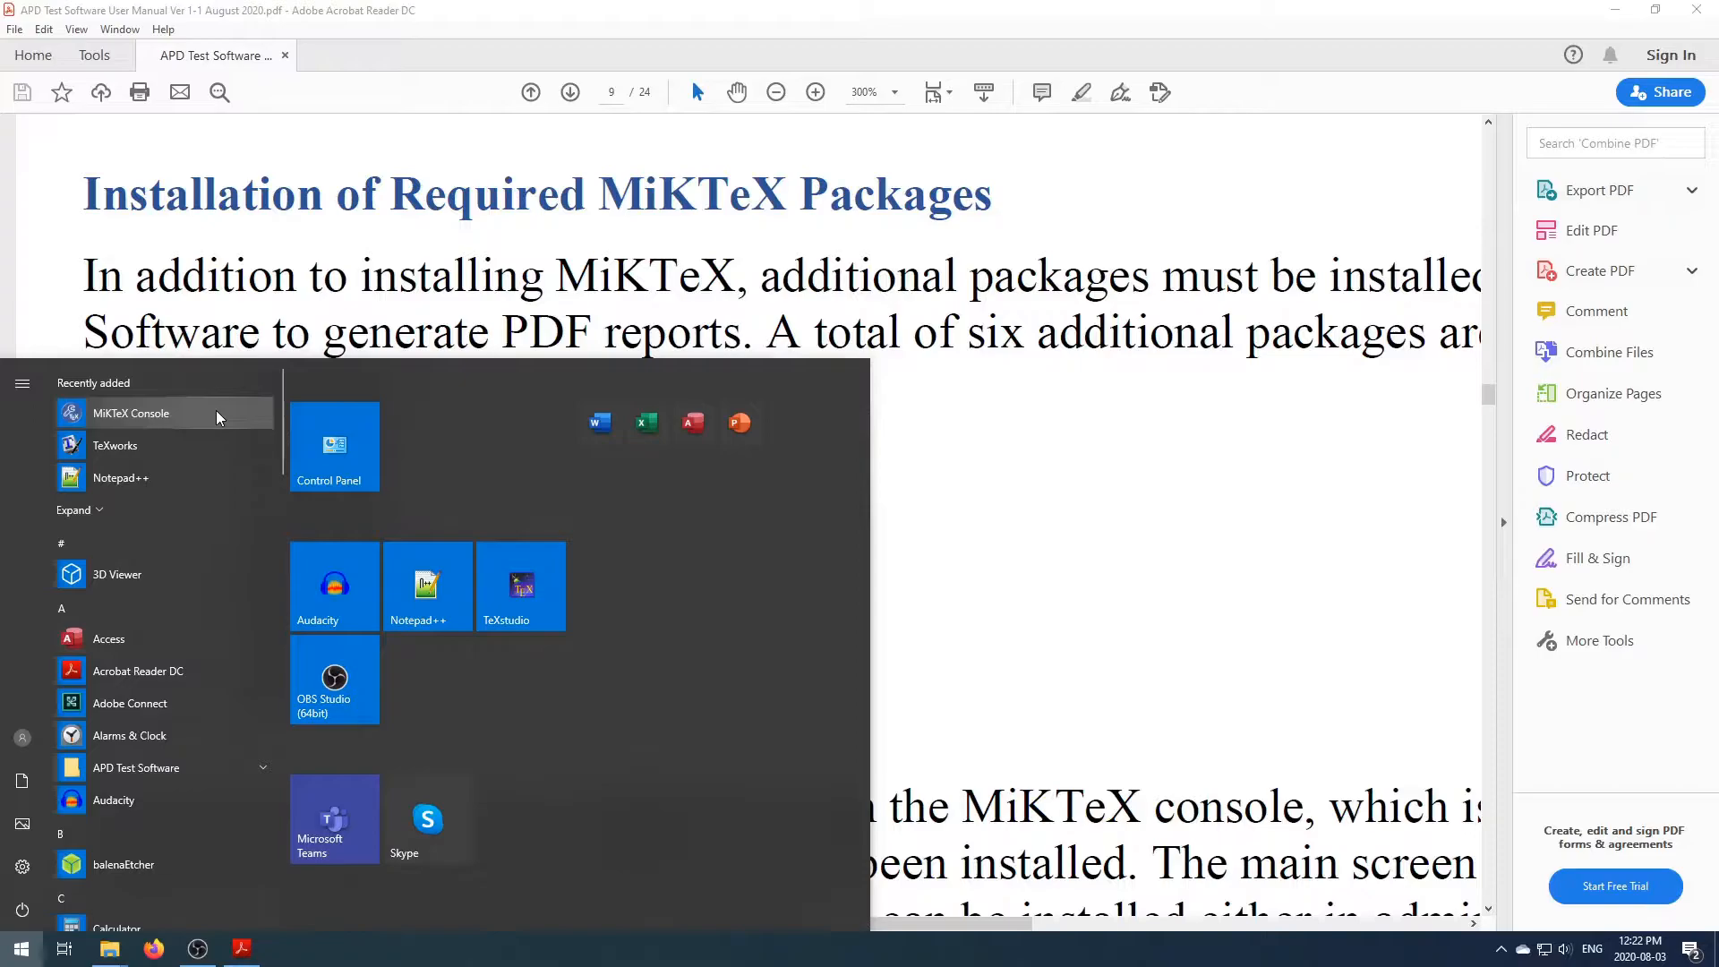
Try to launch MiKTeX Console from the MiKTeX folder in the installed programs list
scroll(206, 529, down, 5)
scroll(206, 529, down, 5)
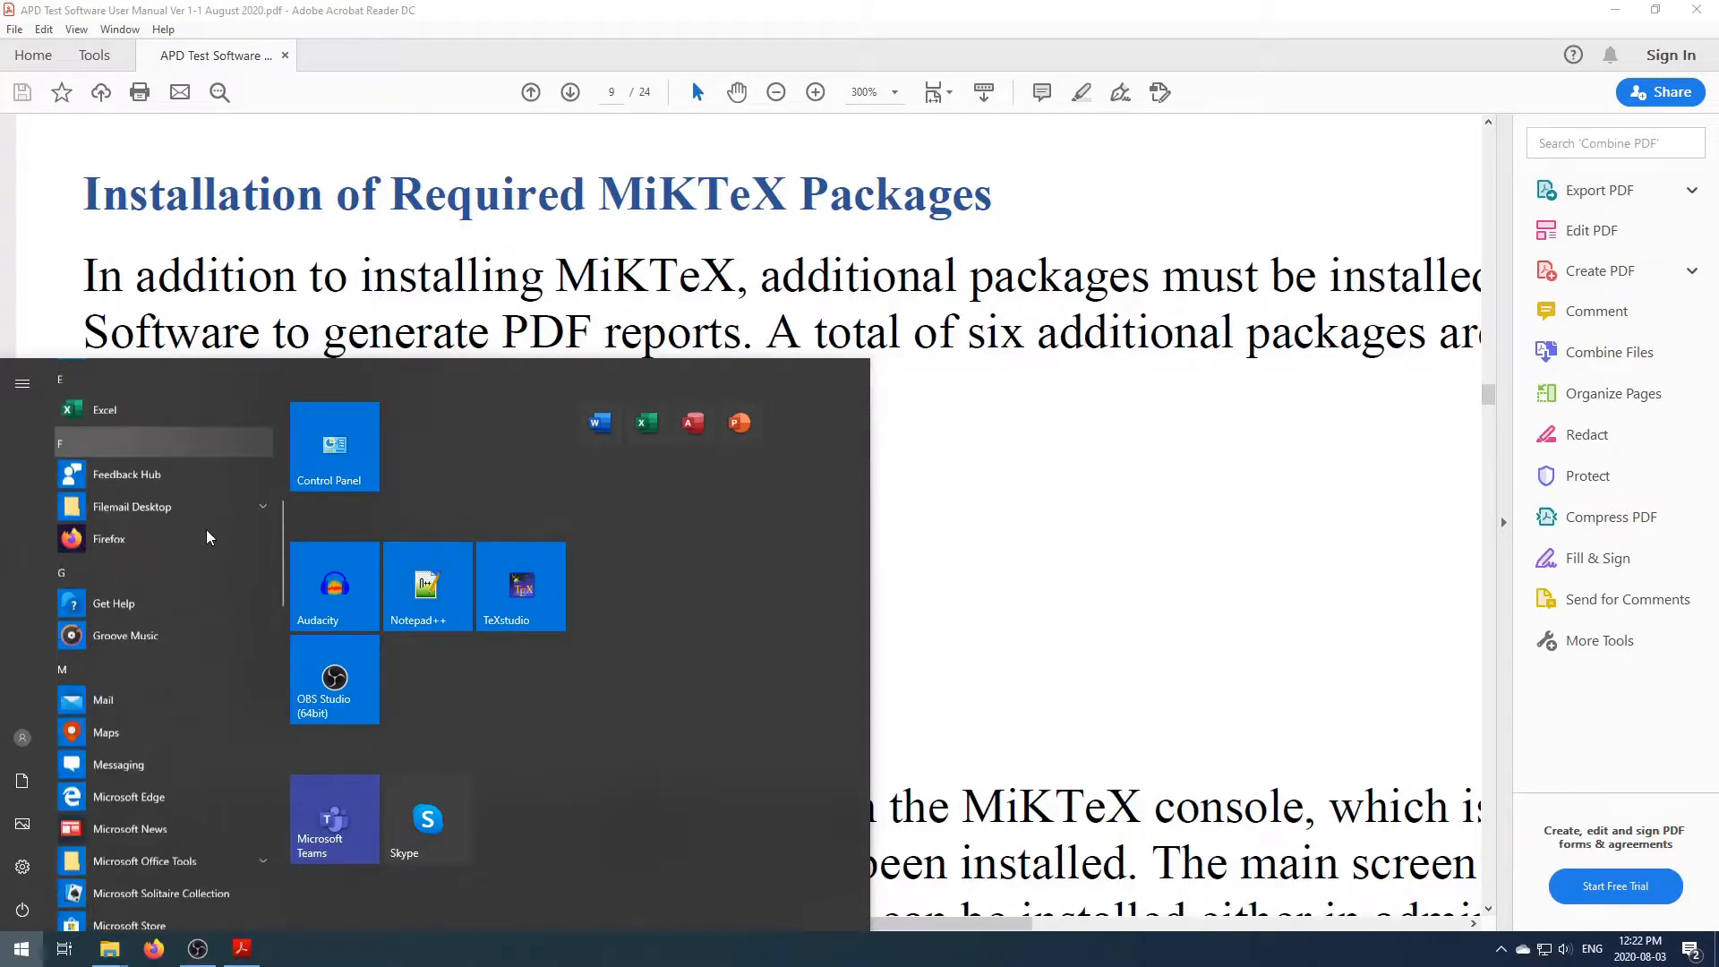
scroll(224, 712, down, 1)
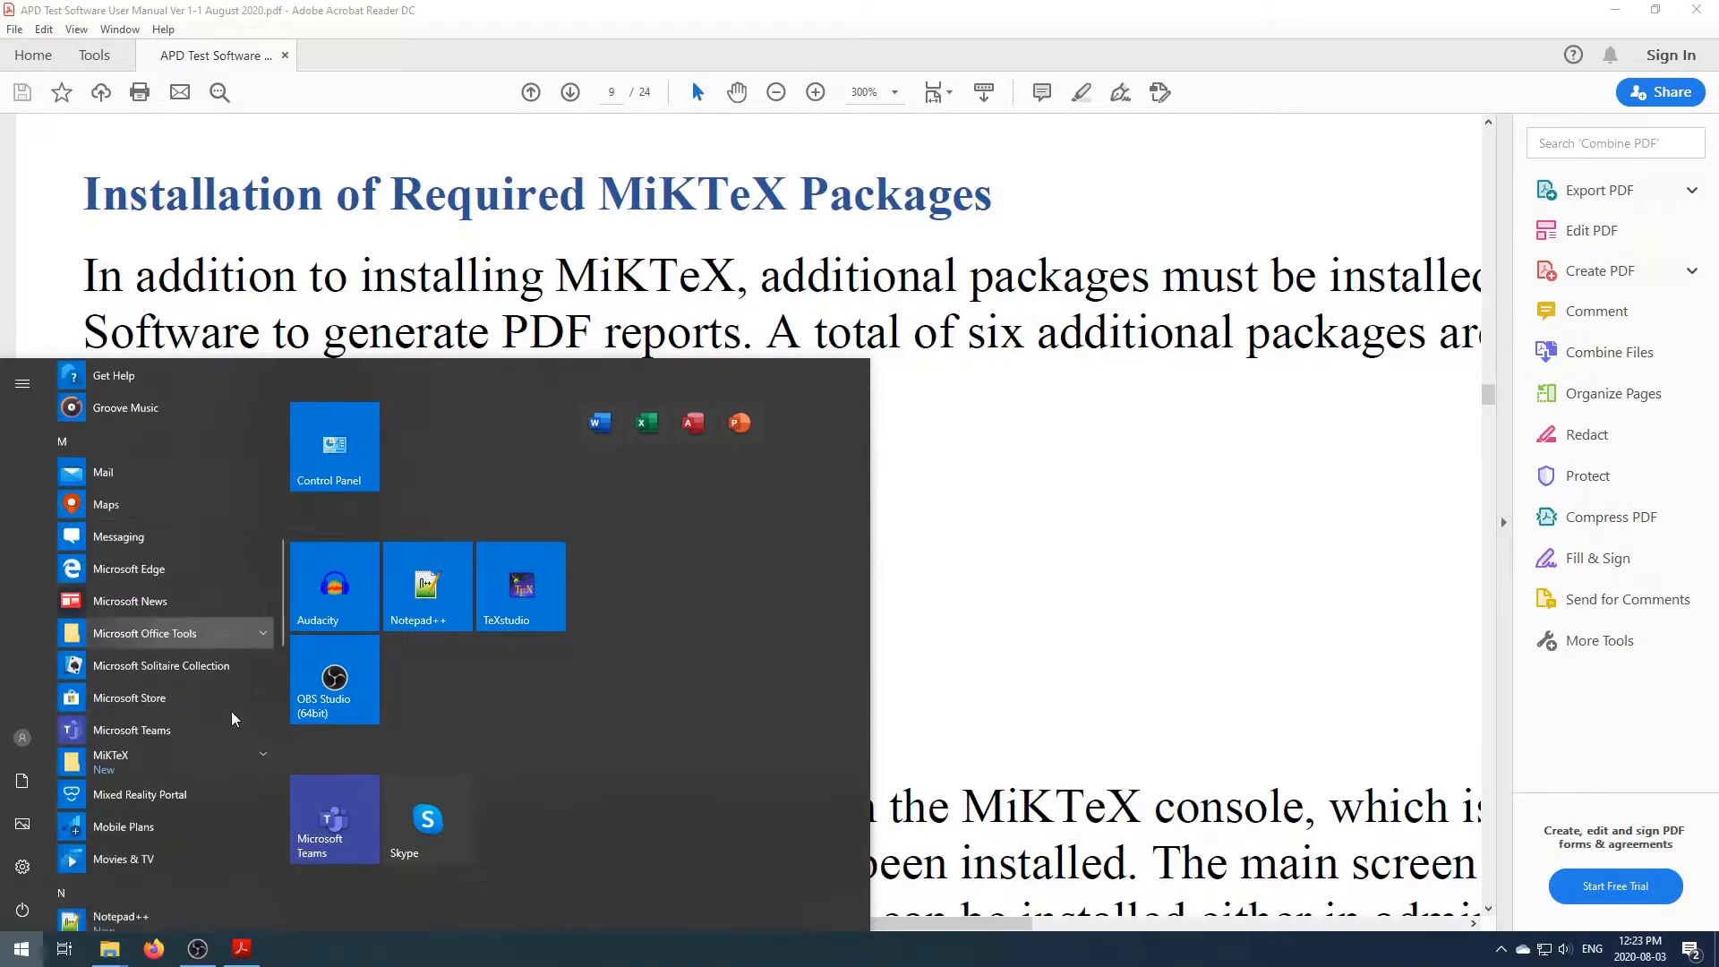
click(261, 749)
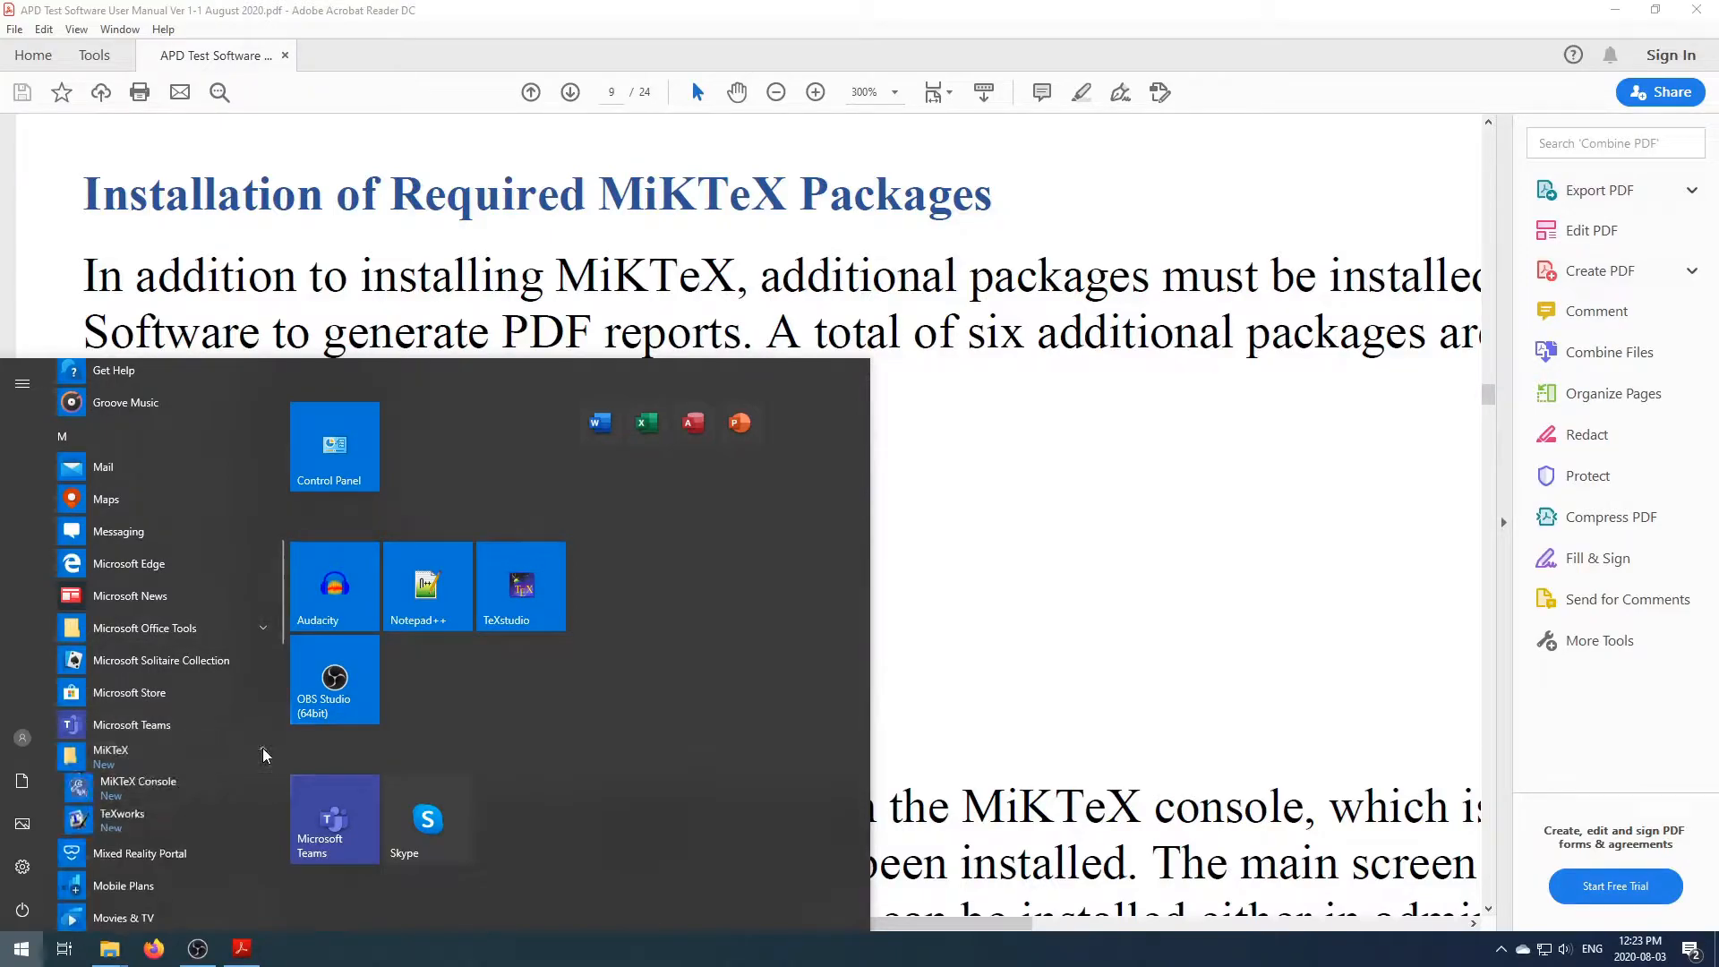
click(201, 793)
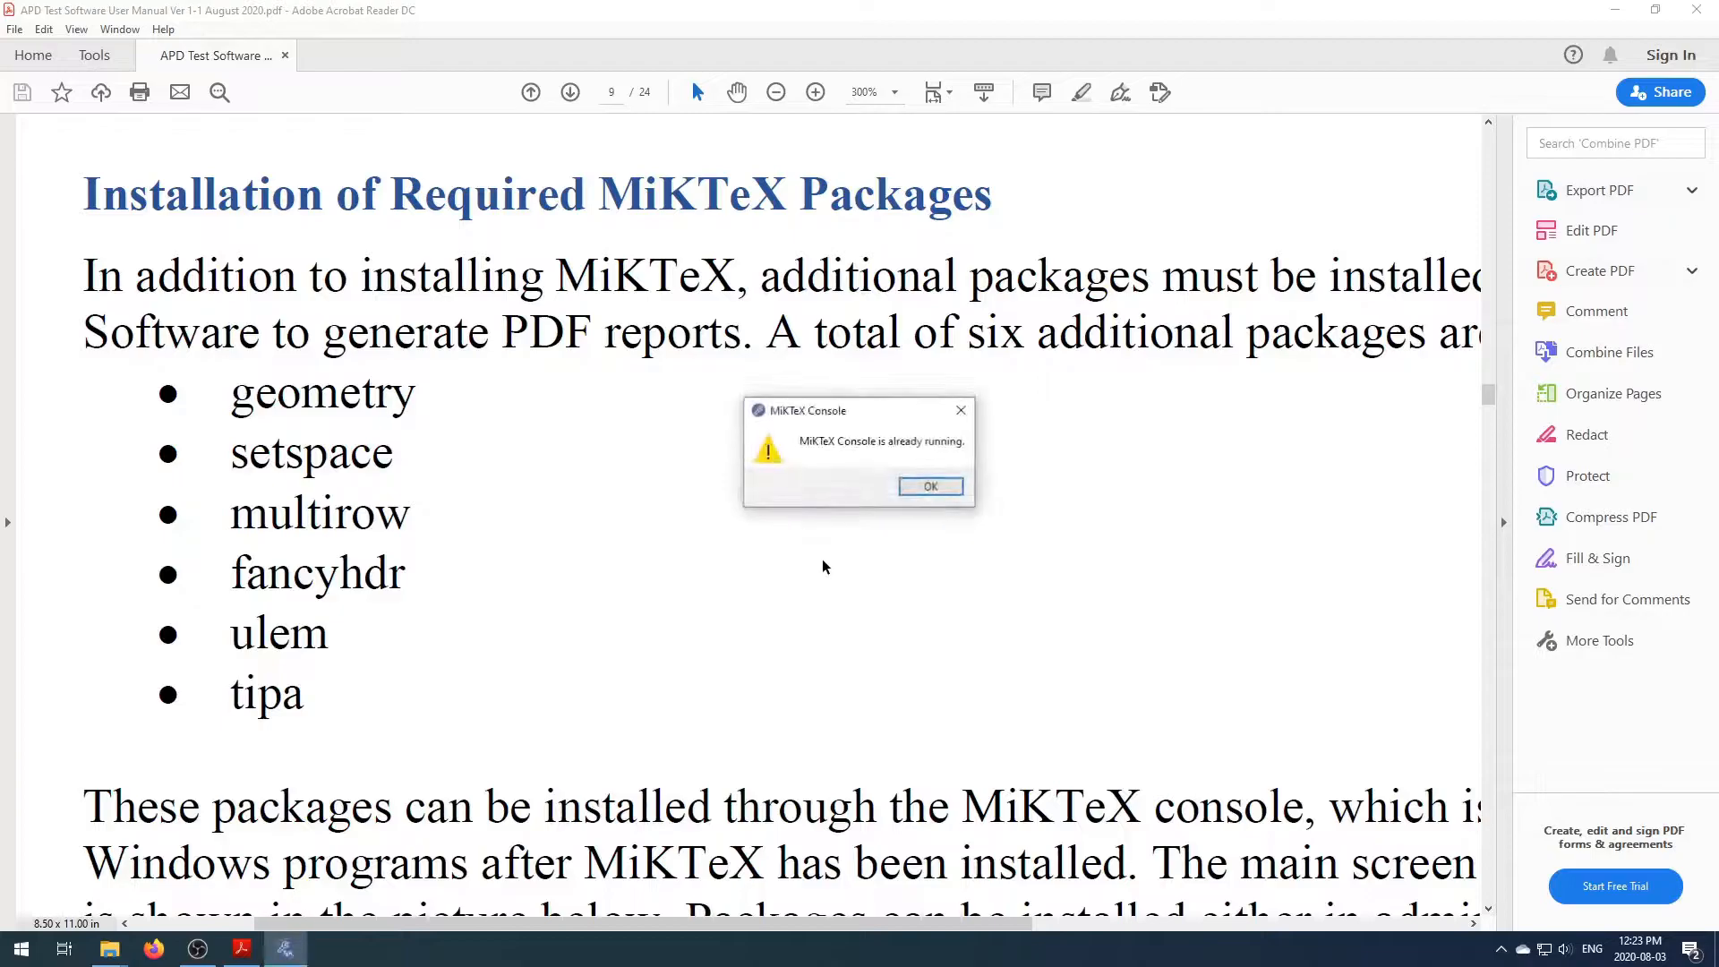
click(931, 488)
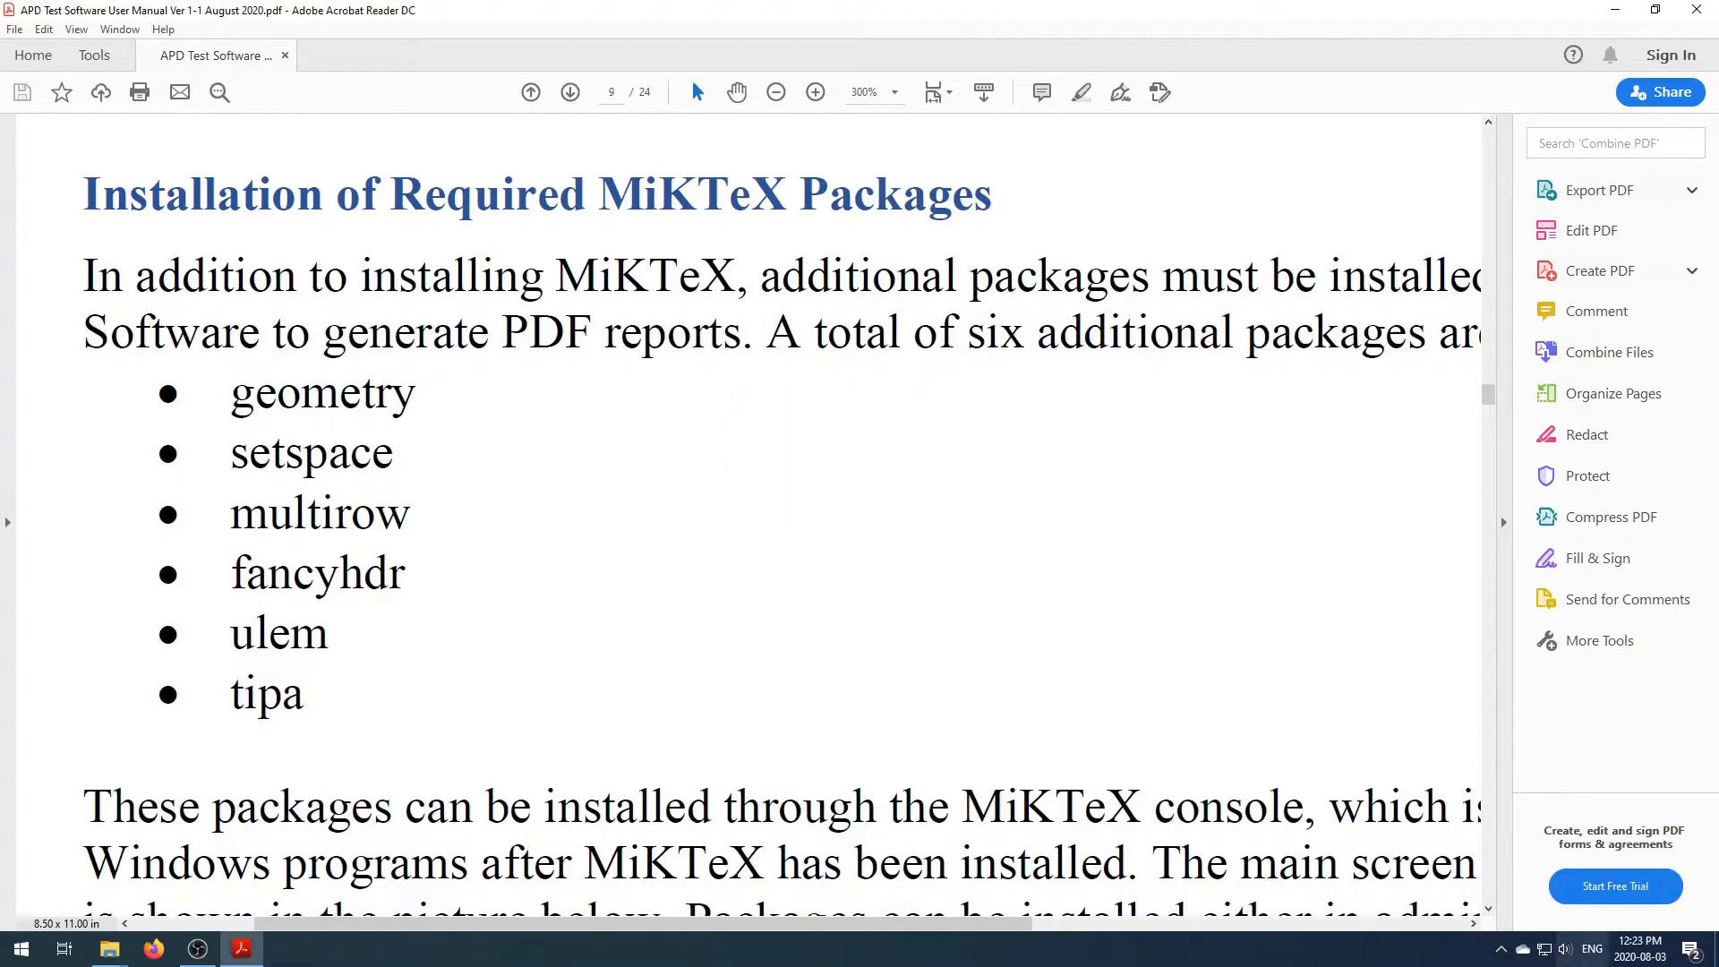
Restore the window of the MiKTeX Console instance already running in the background
click(1502, 950)
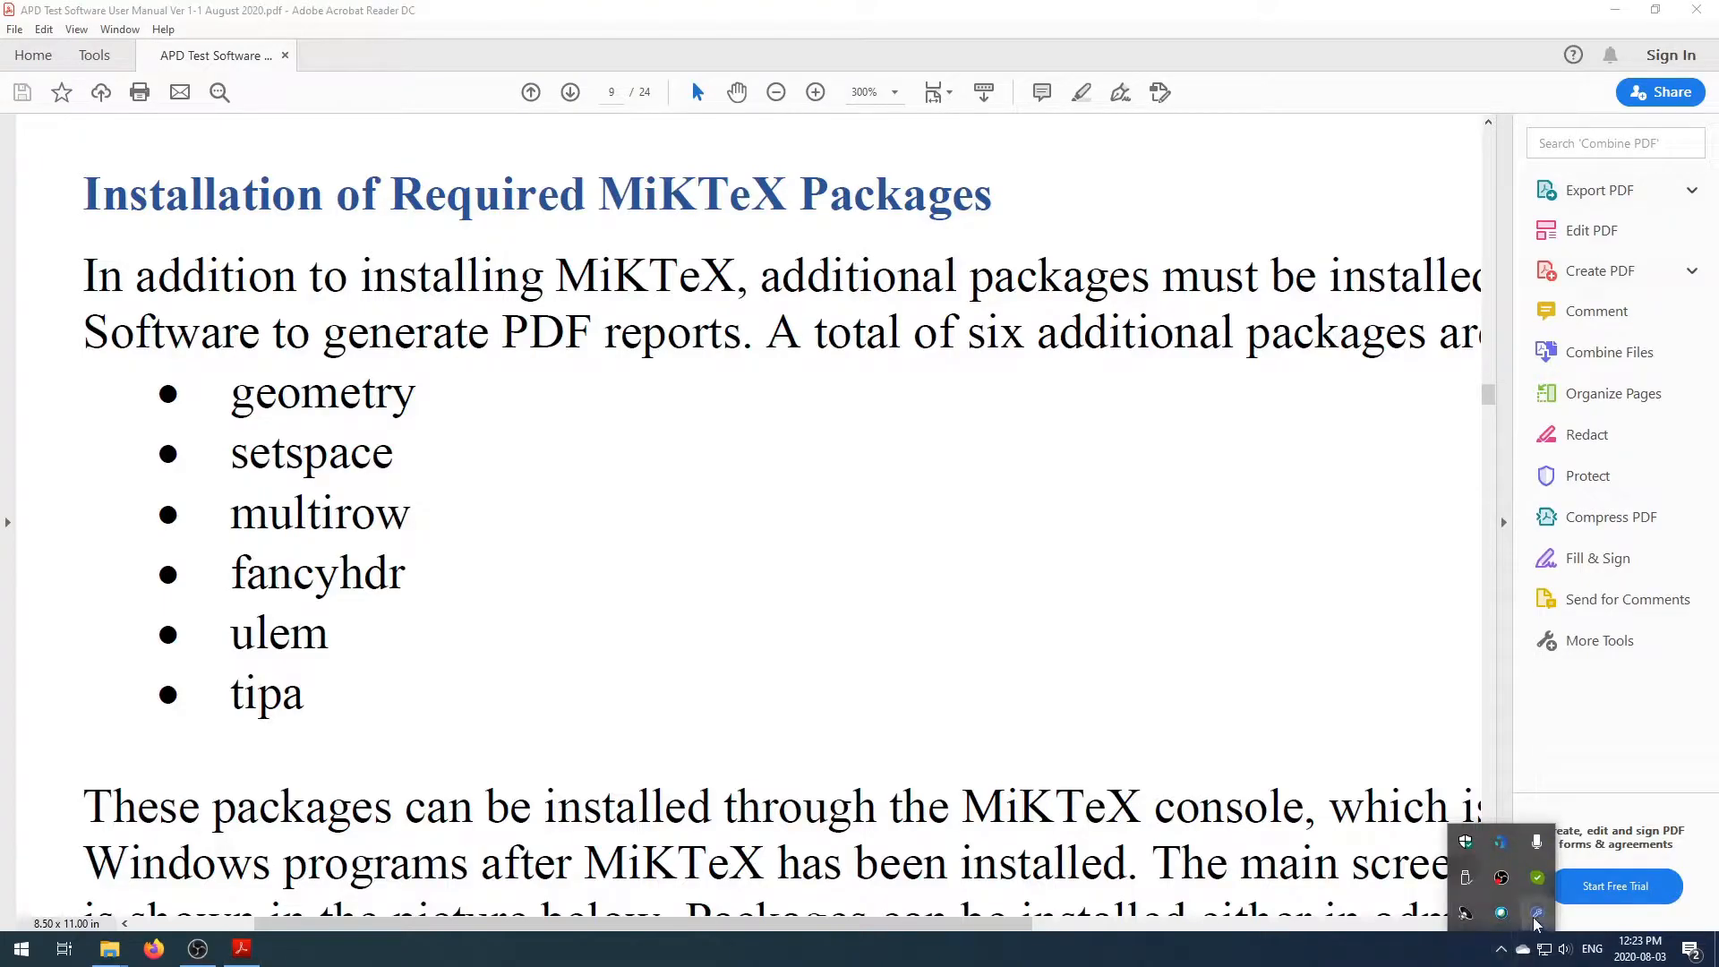
right_click(1536, 916)
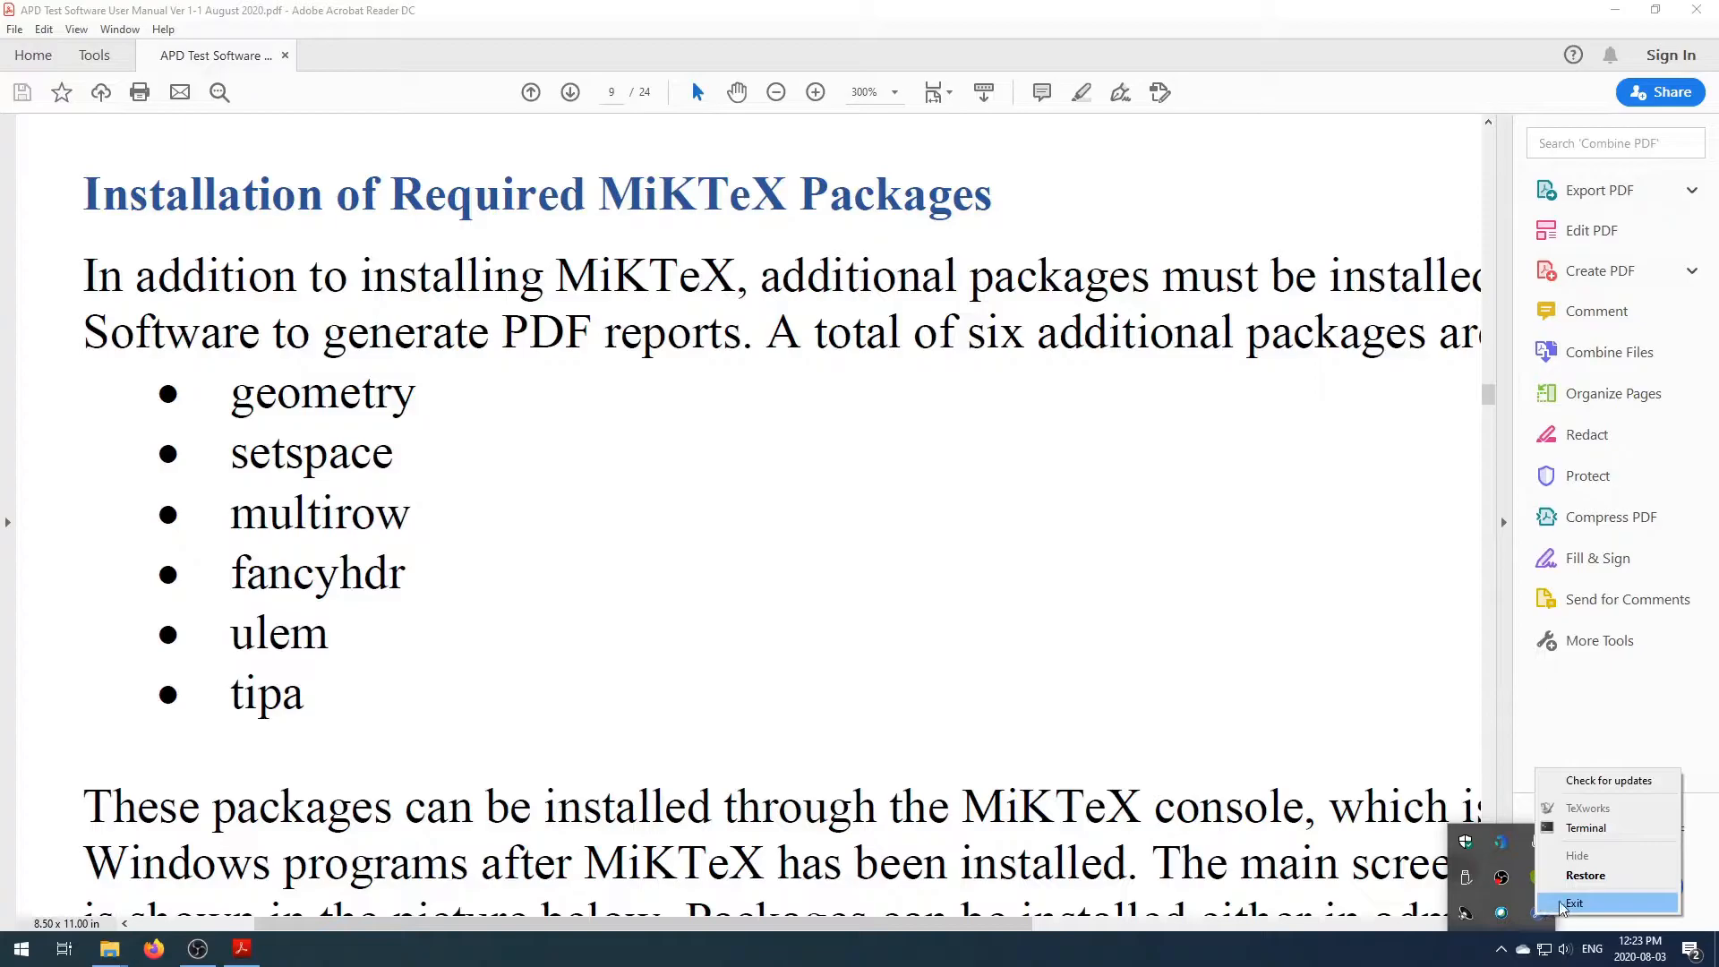
double_click(1536, 915)
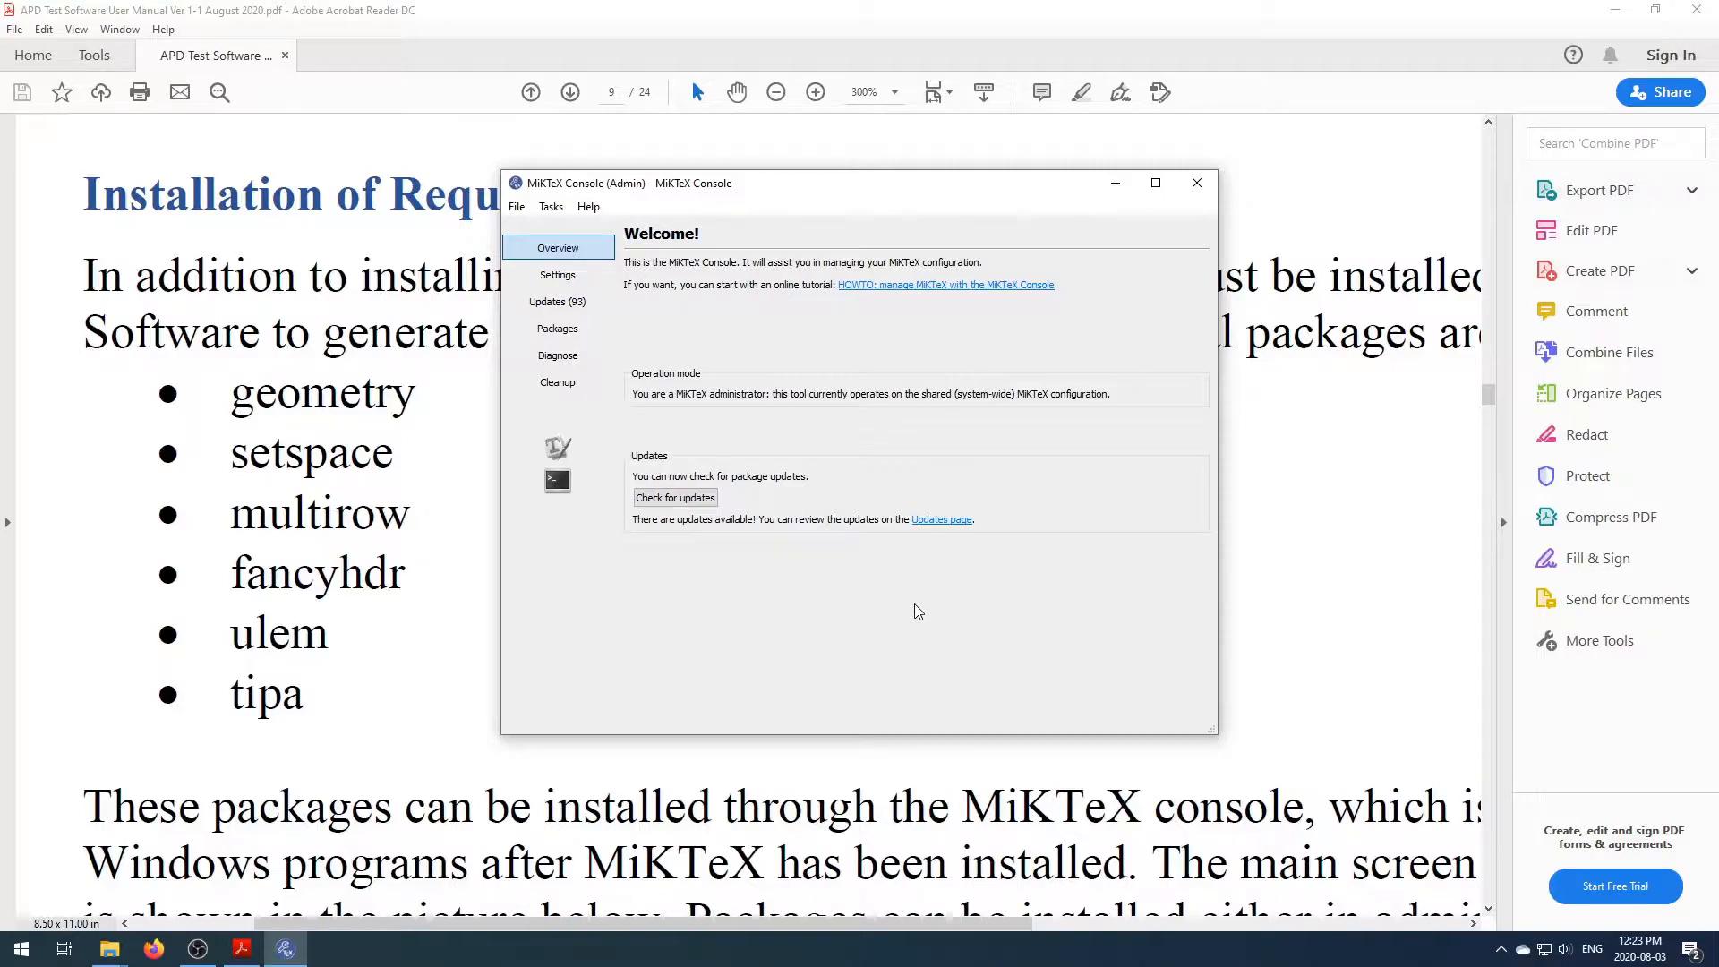
Install all available MiKTeX updates from a random package repository on the Internet and let the console close
click(548, 305)
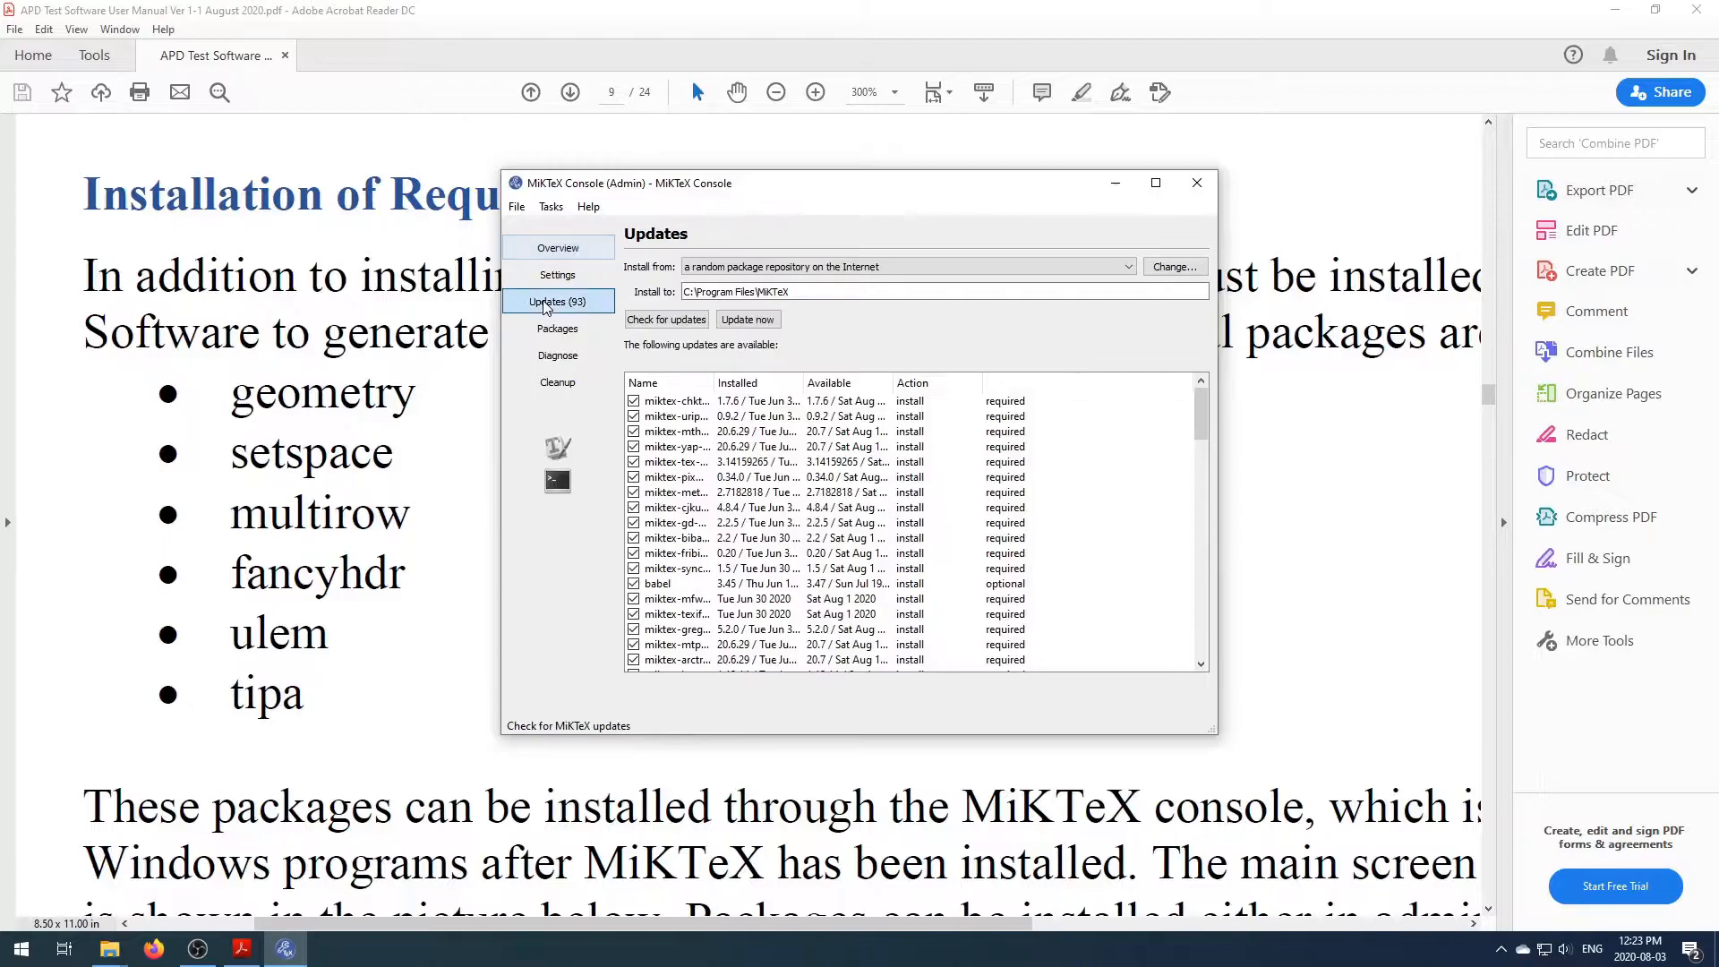
click(766, 324)
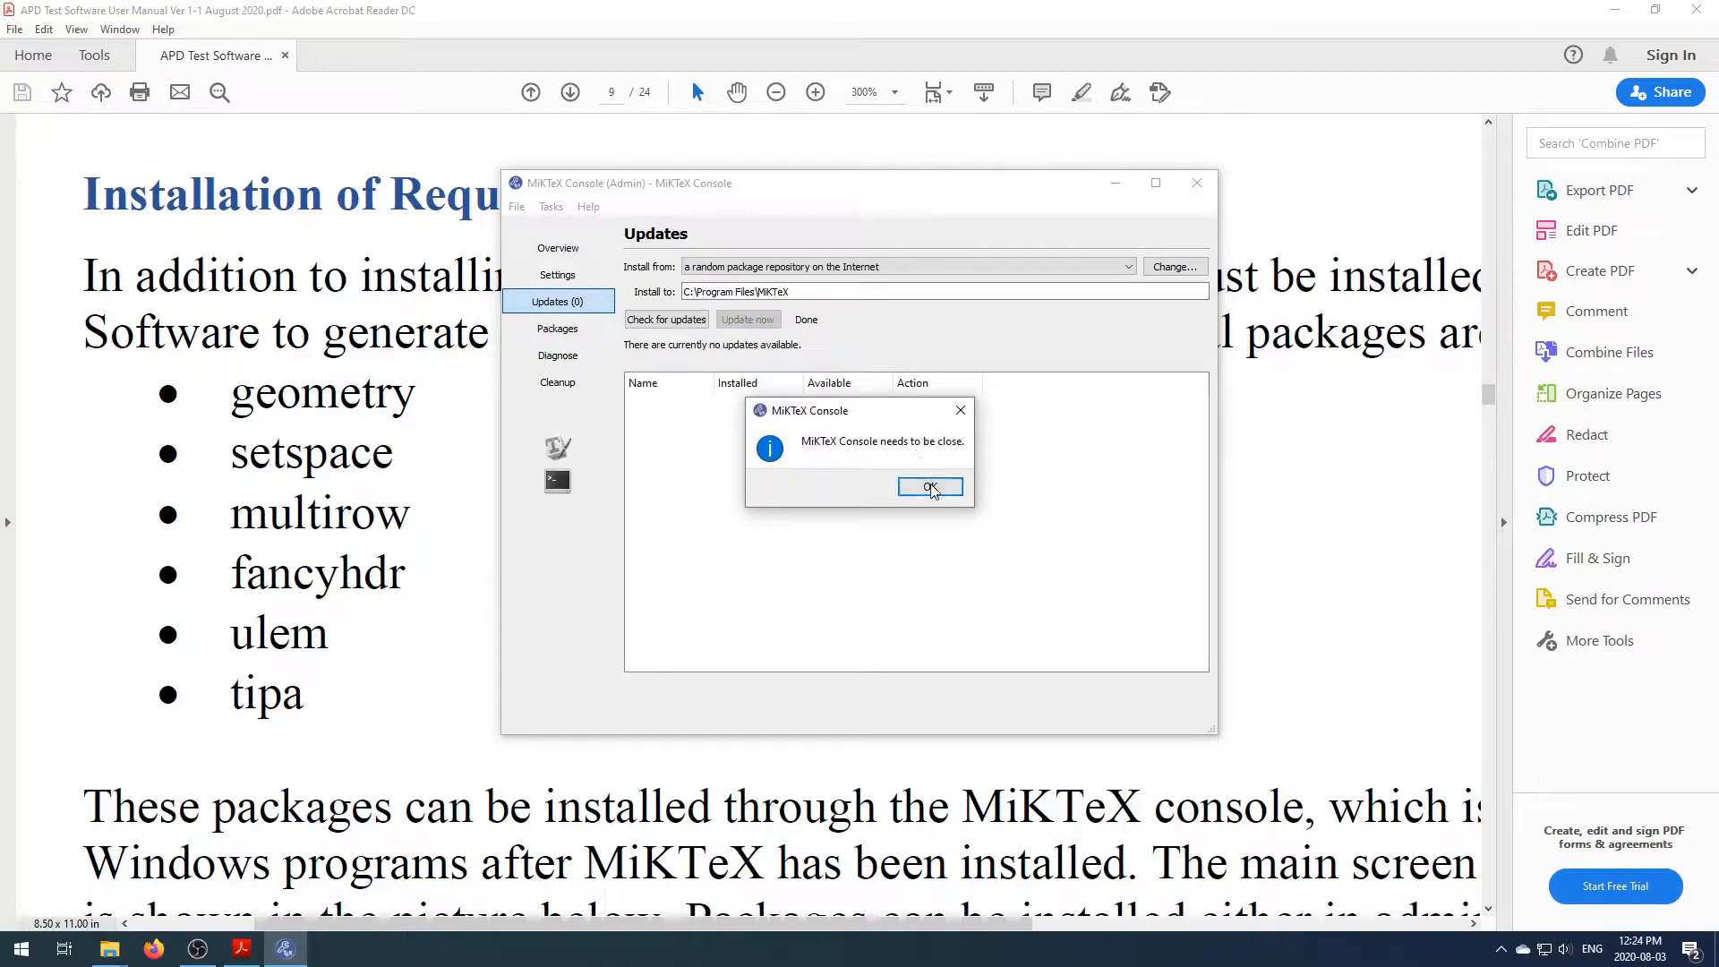
click(931, 488)
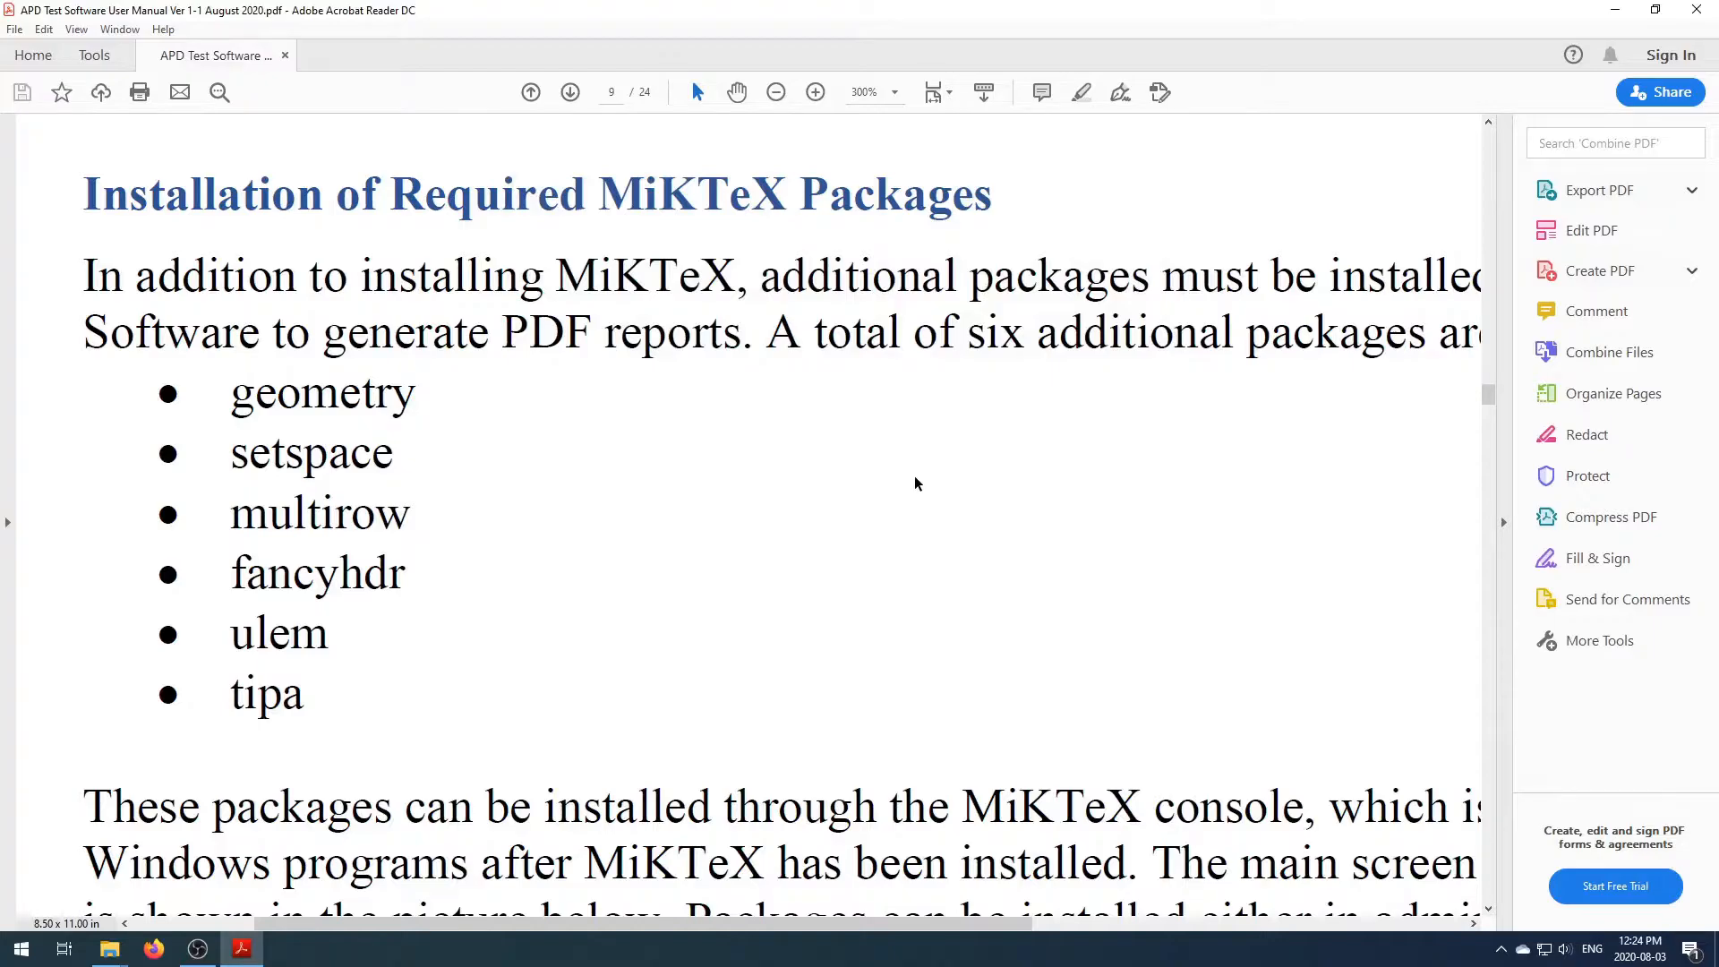
Relaunch MiKTeX Console and switch it to MiKTeX administrator mode
click(21, 950)
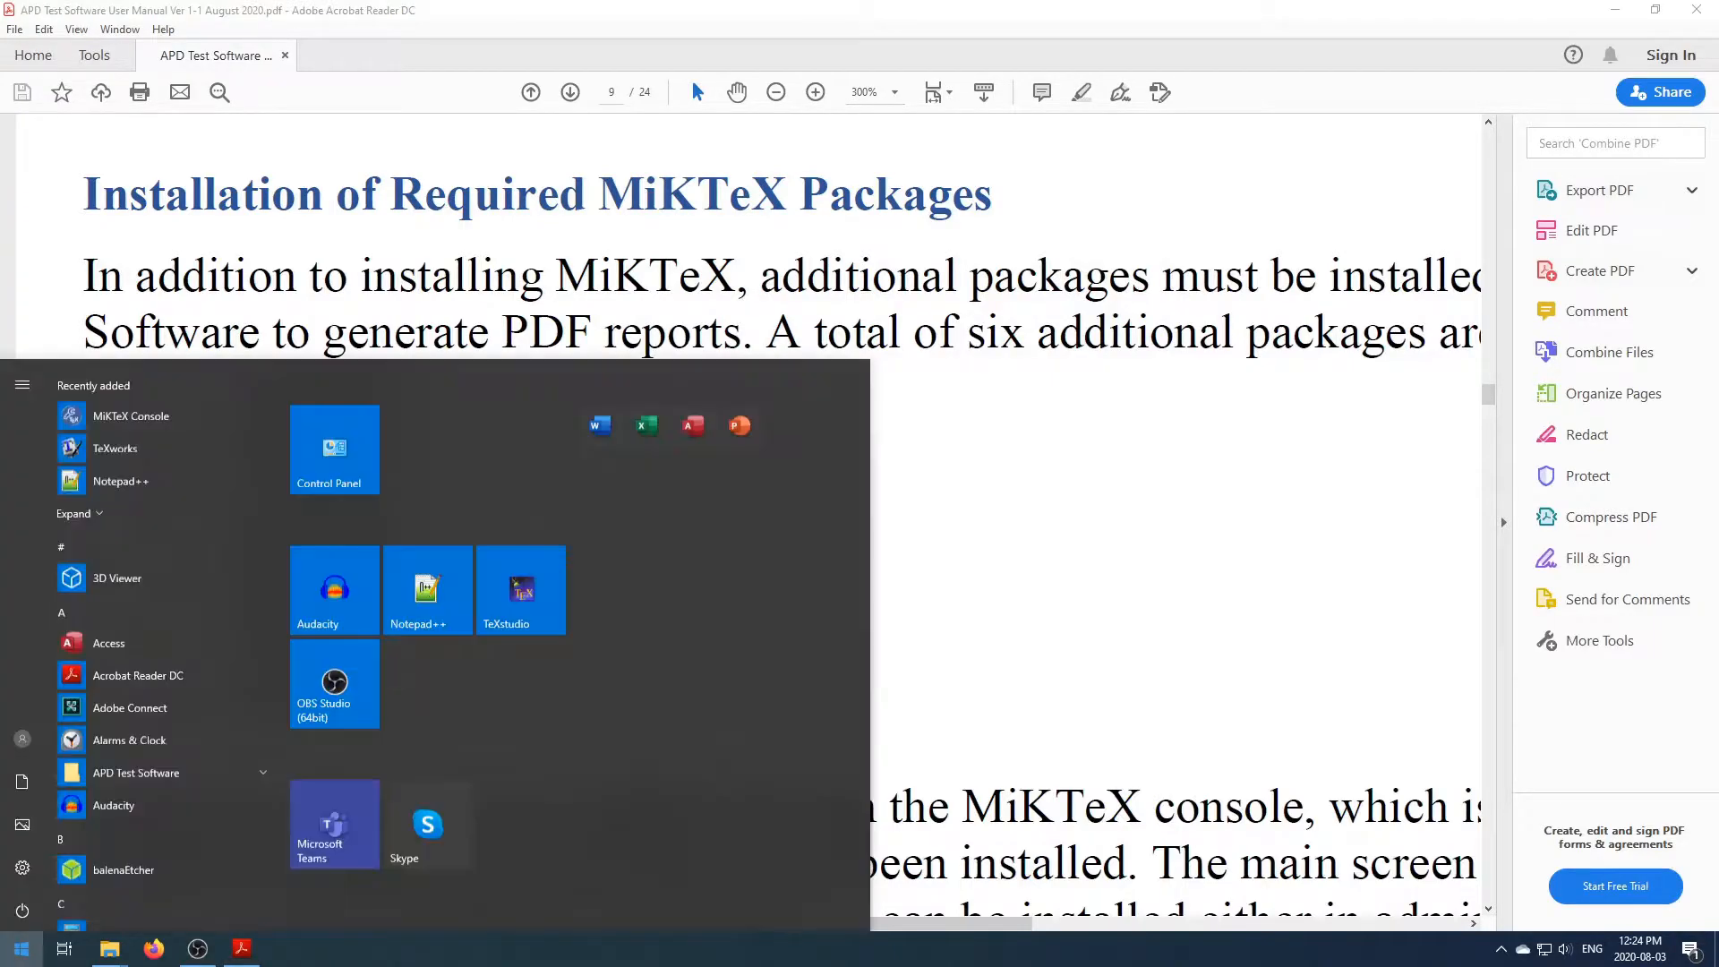
click(157, 412)
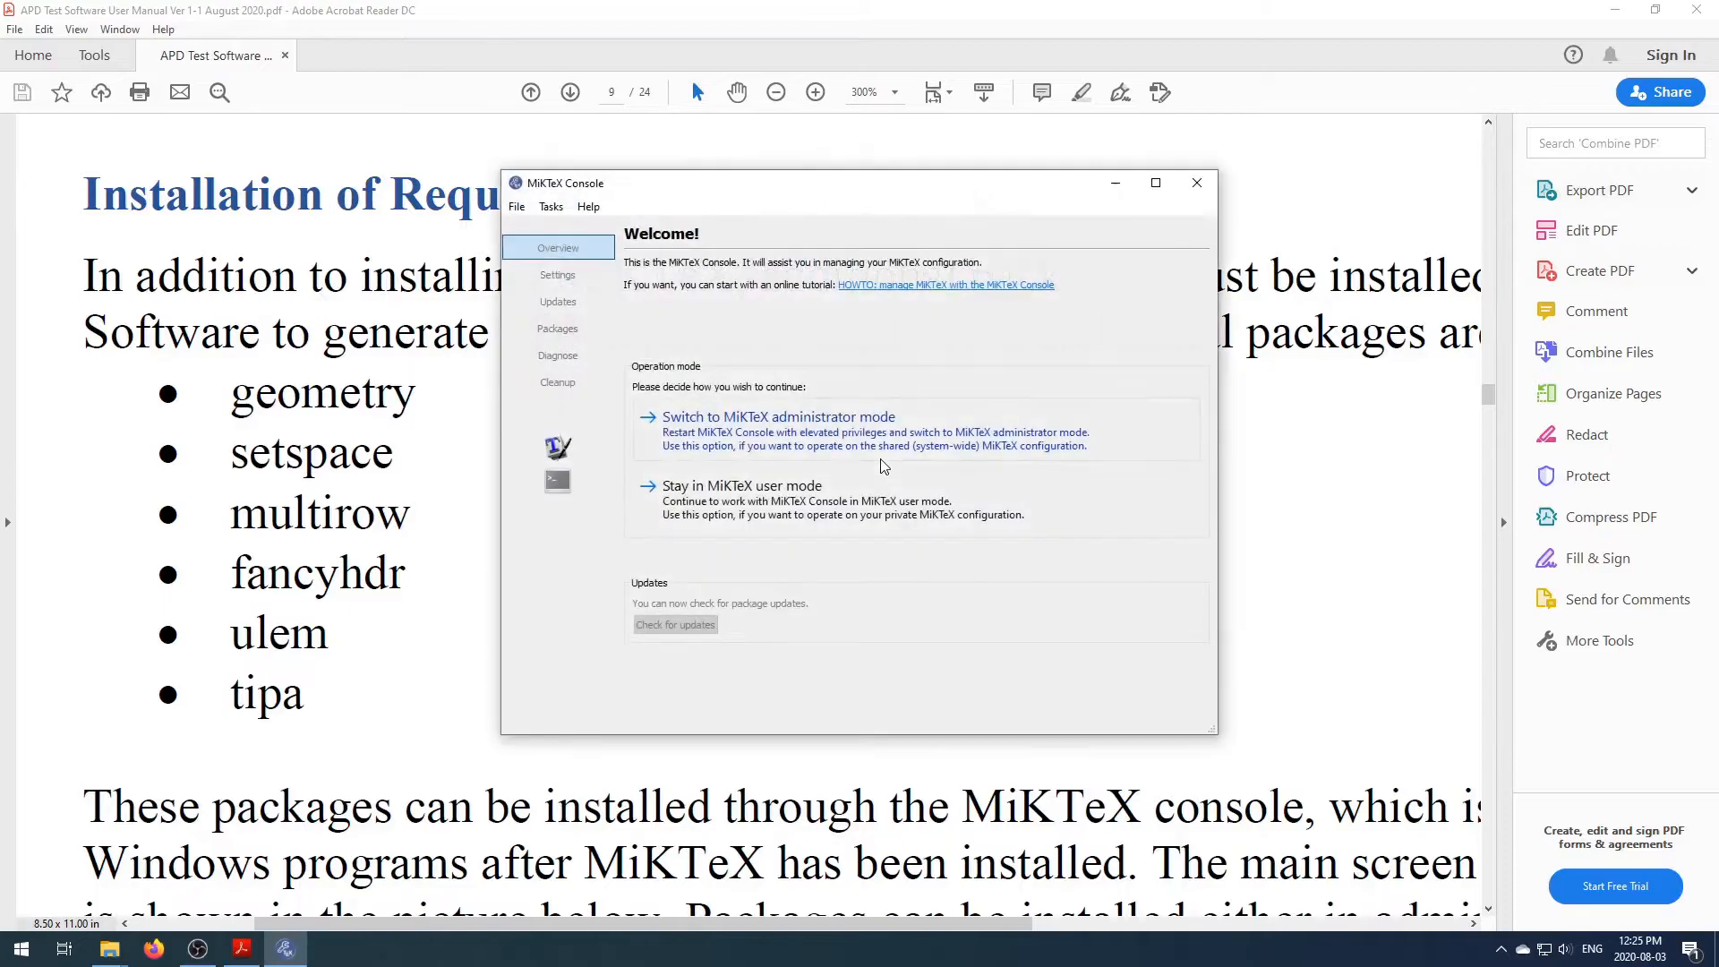
click(776, 419)
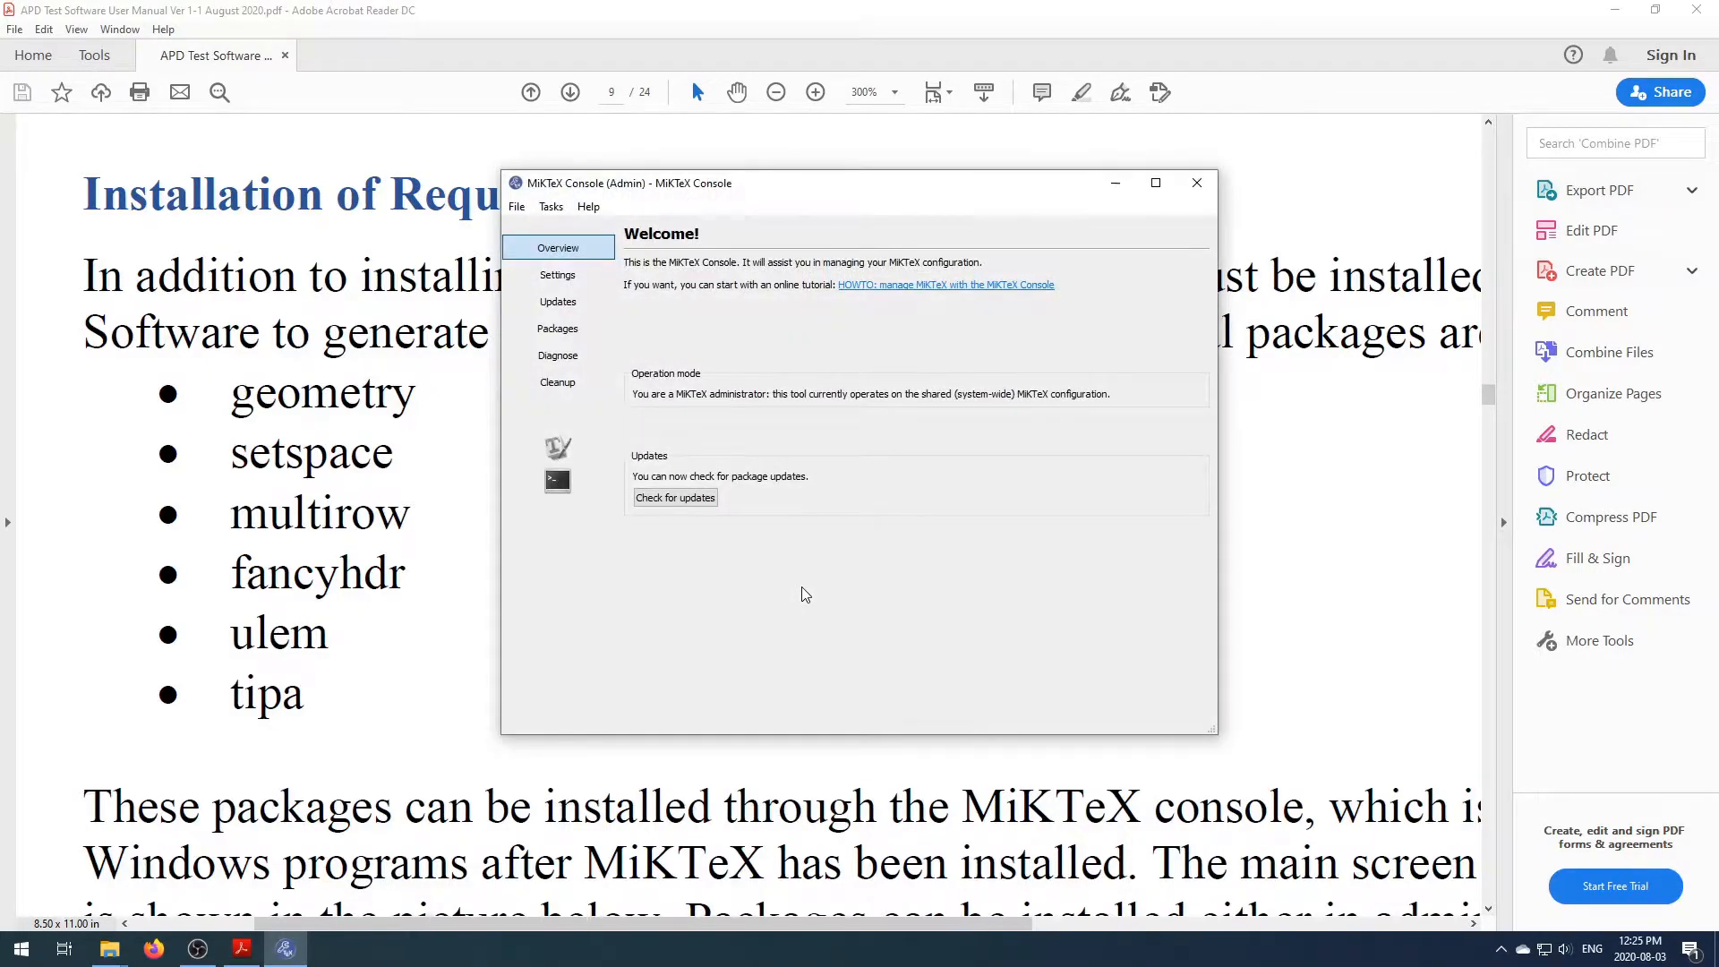
Find the geometry package in the MiKTeX package list, install it, and check its installation entry
click(567, 333)
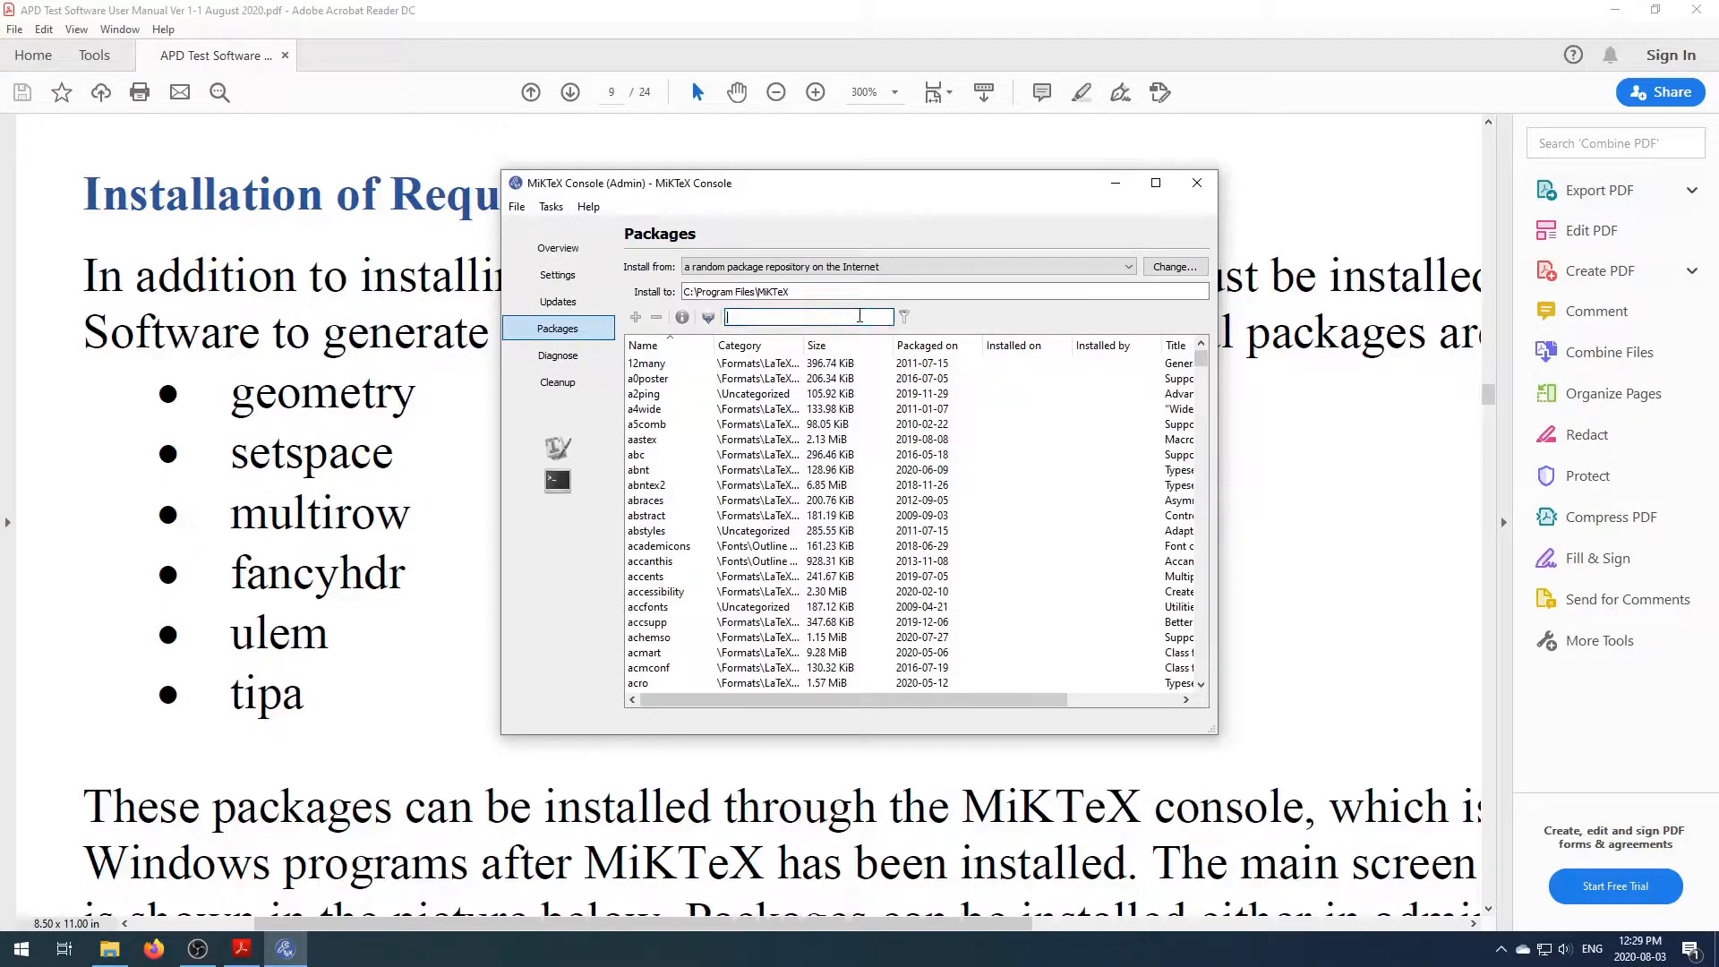
text(geometry)
key(Return)
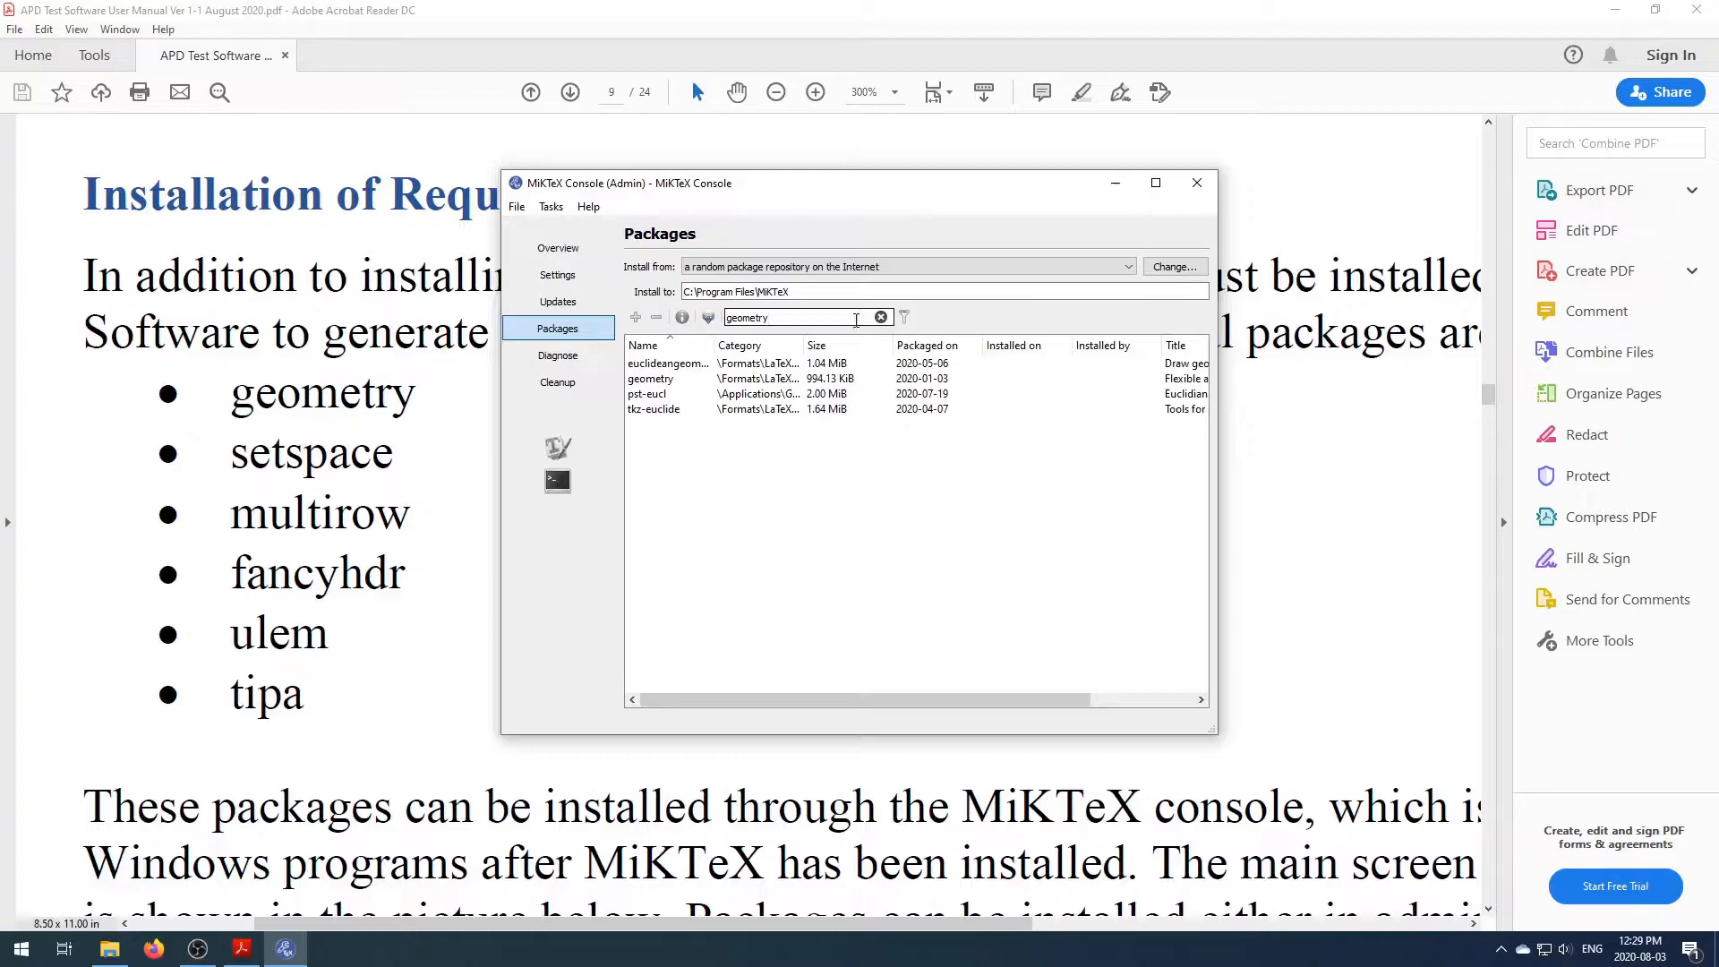
right_click(678, 380)
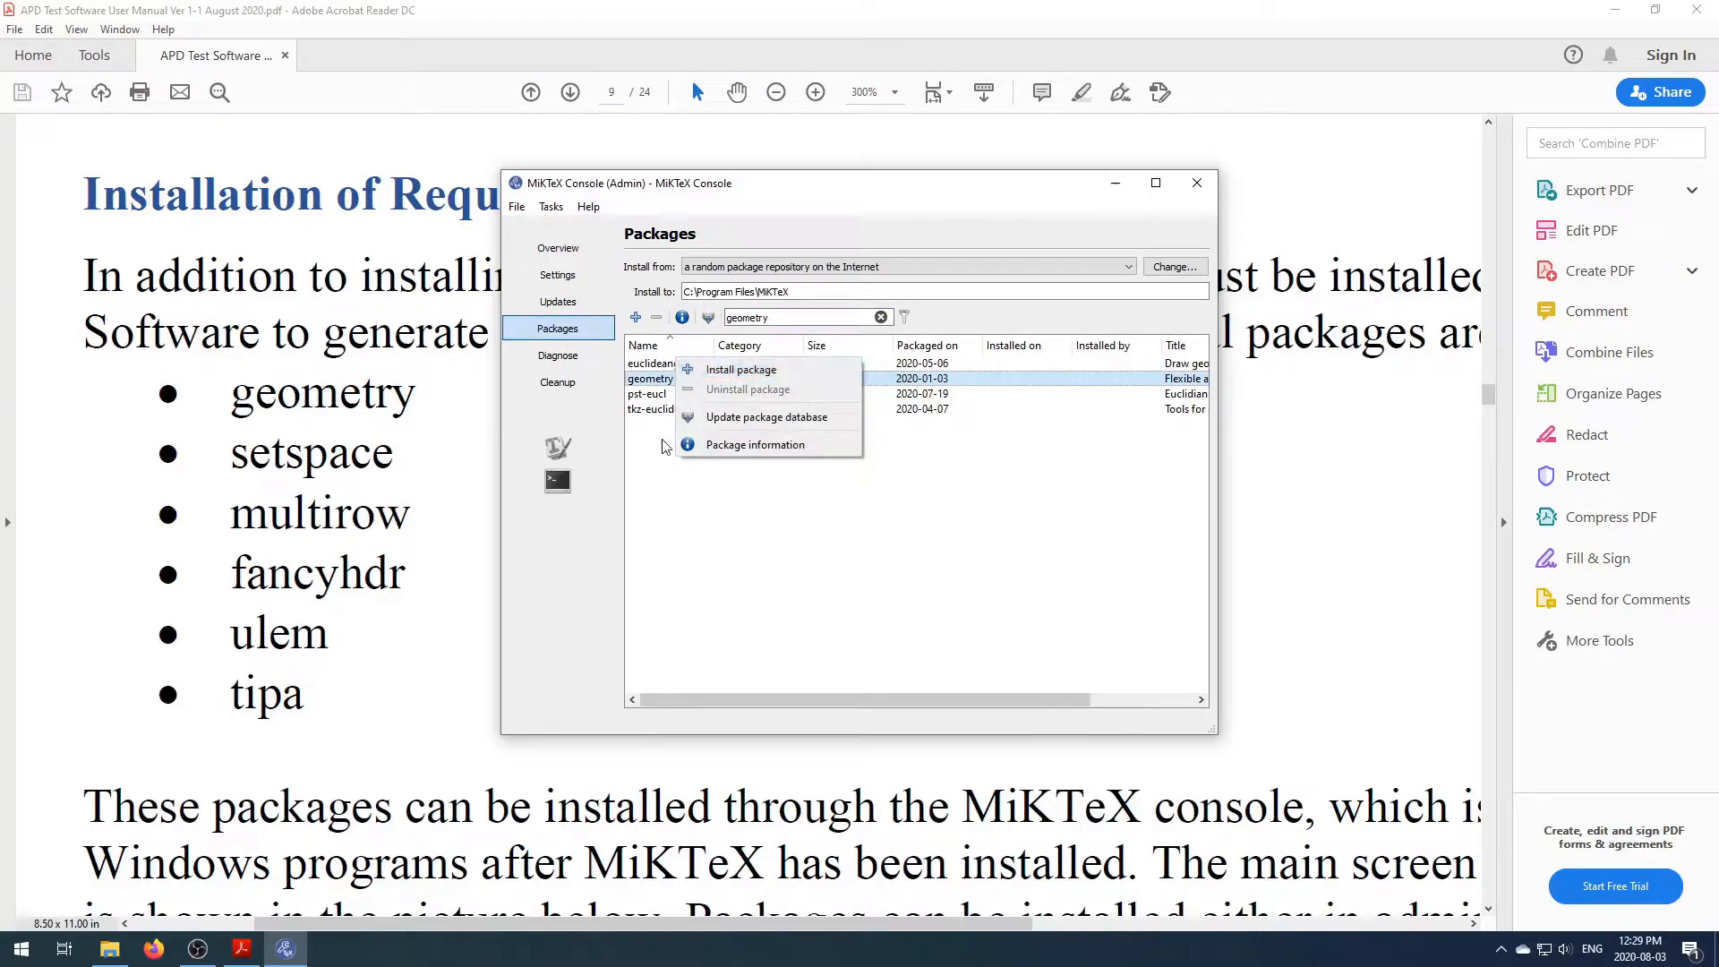
click(756, 372)
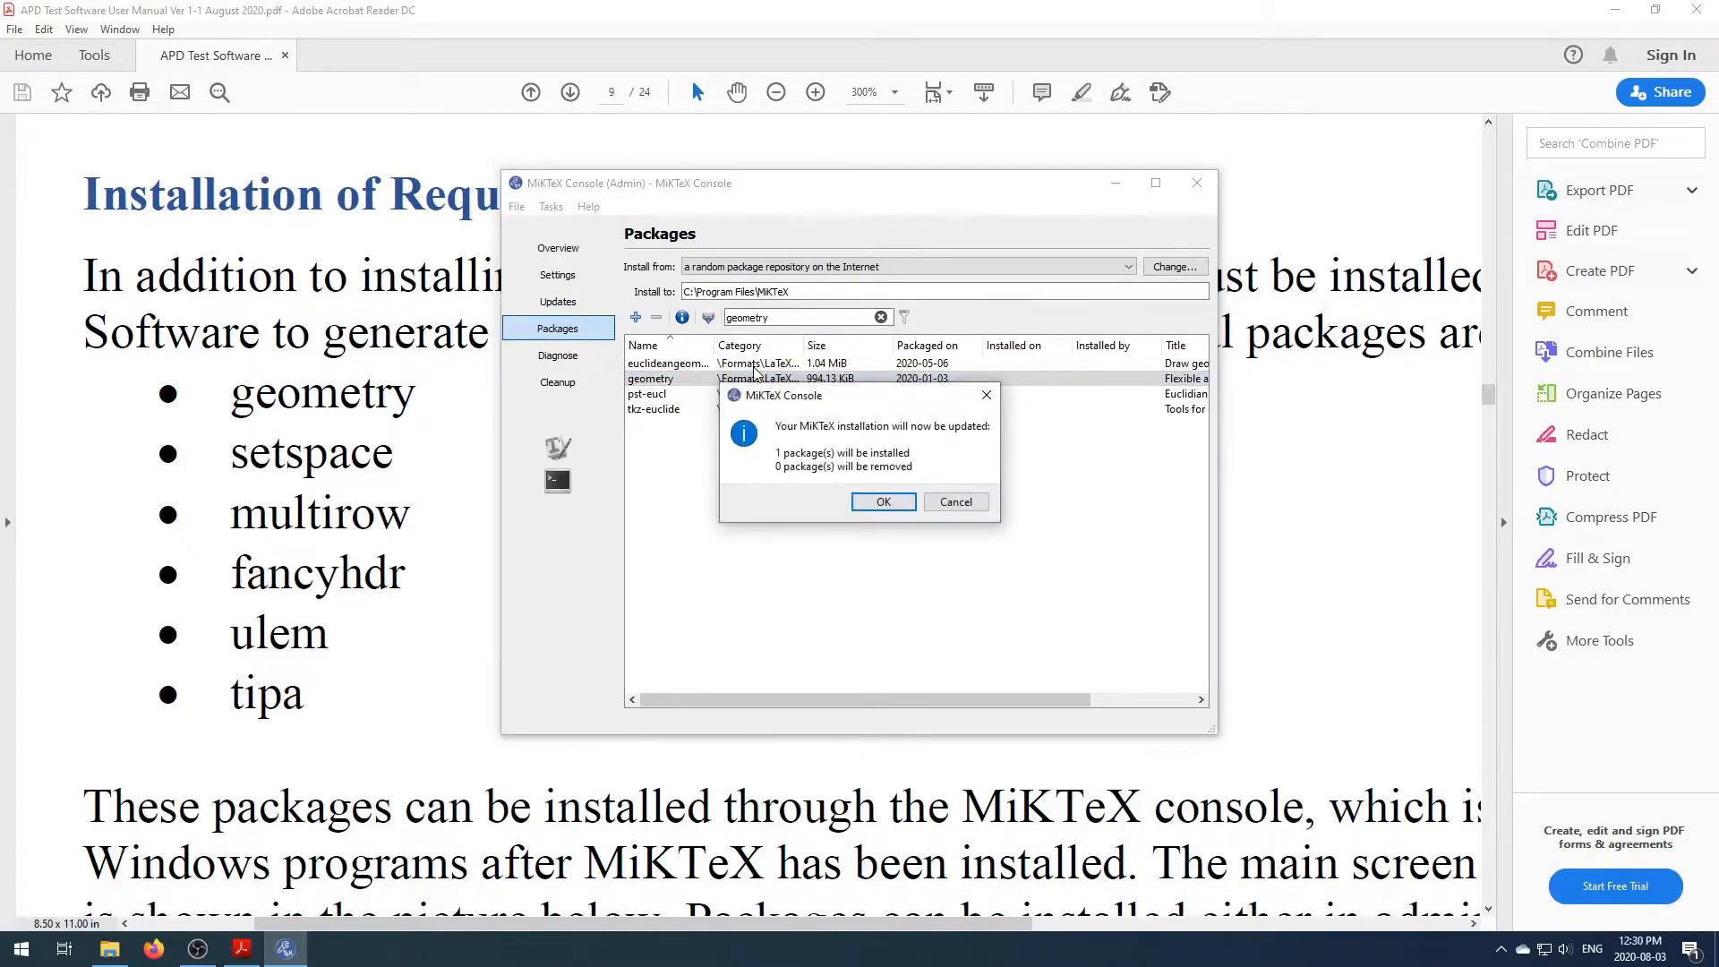
click(883, 503)
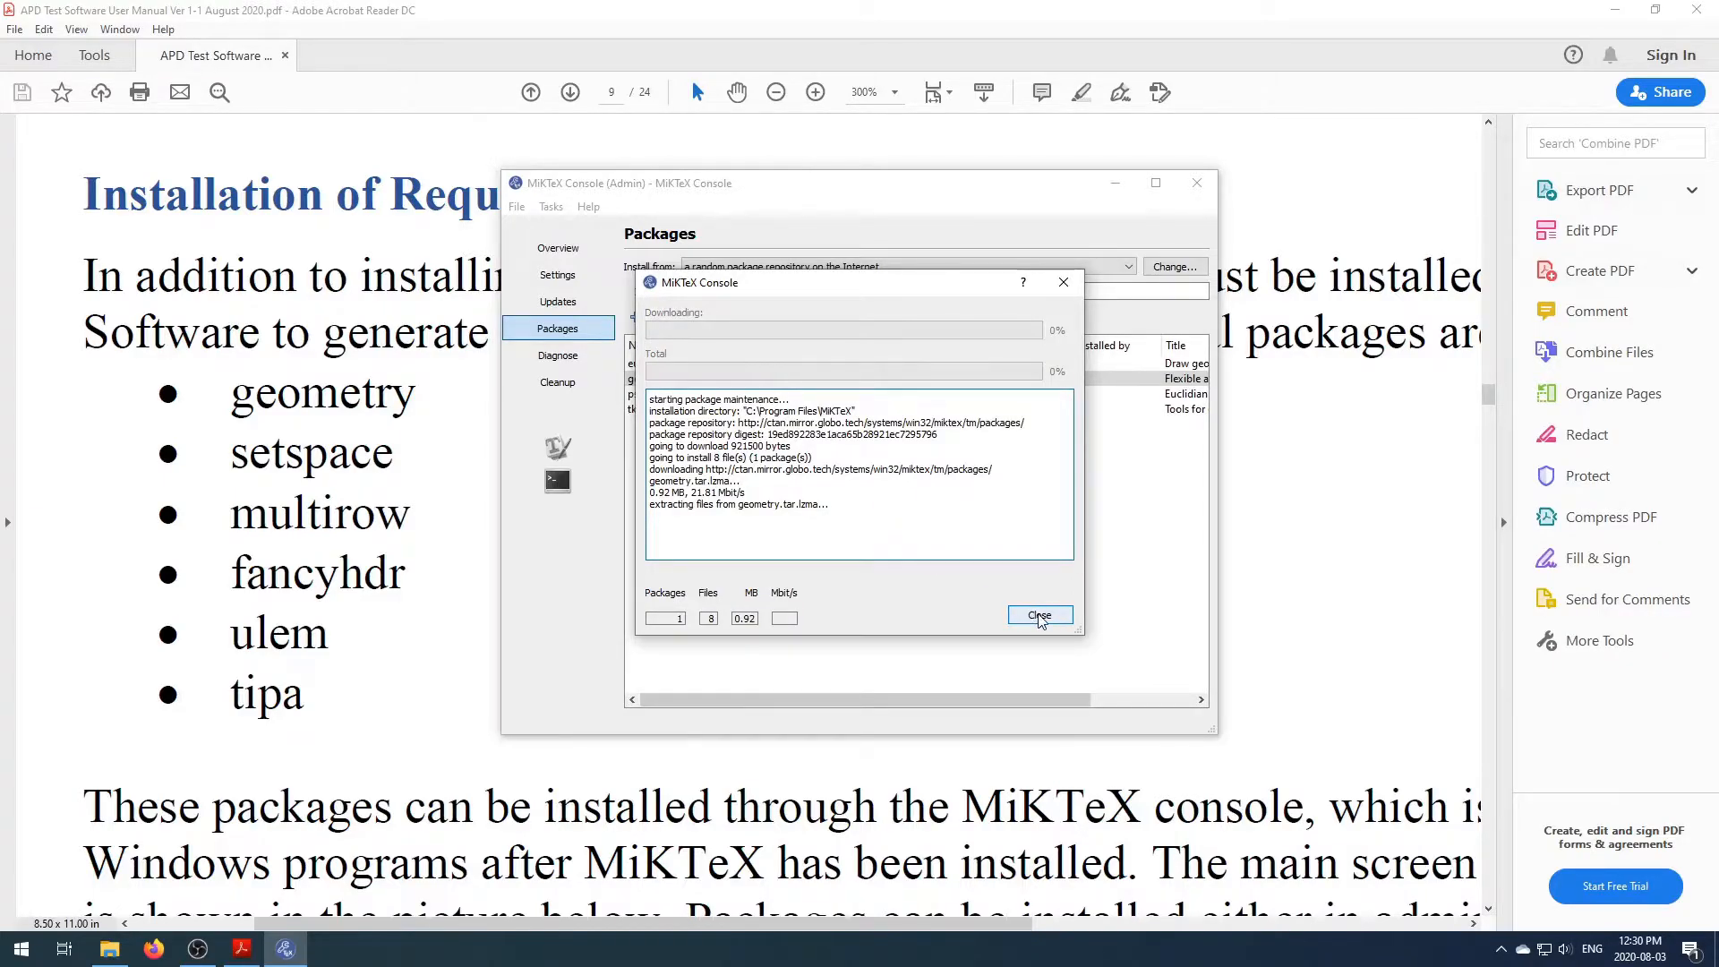
click(1039, 616)
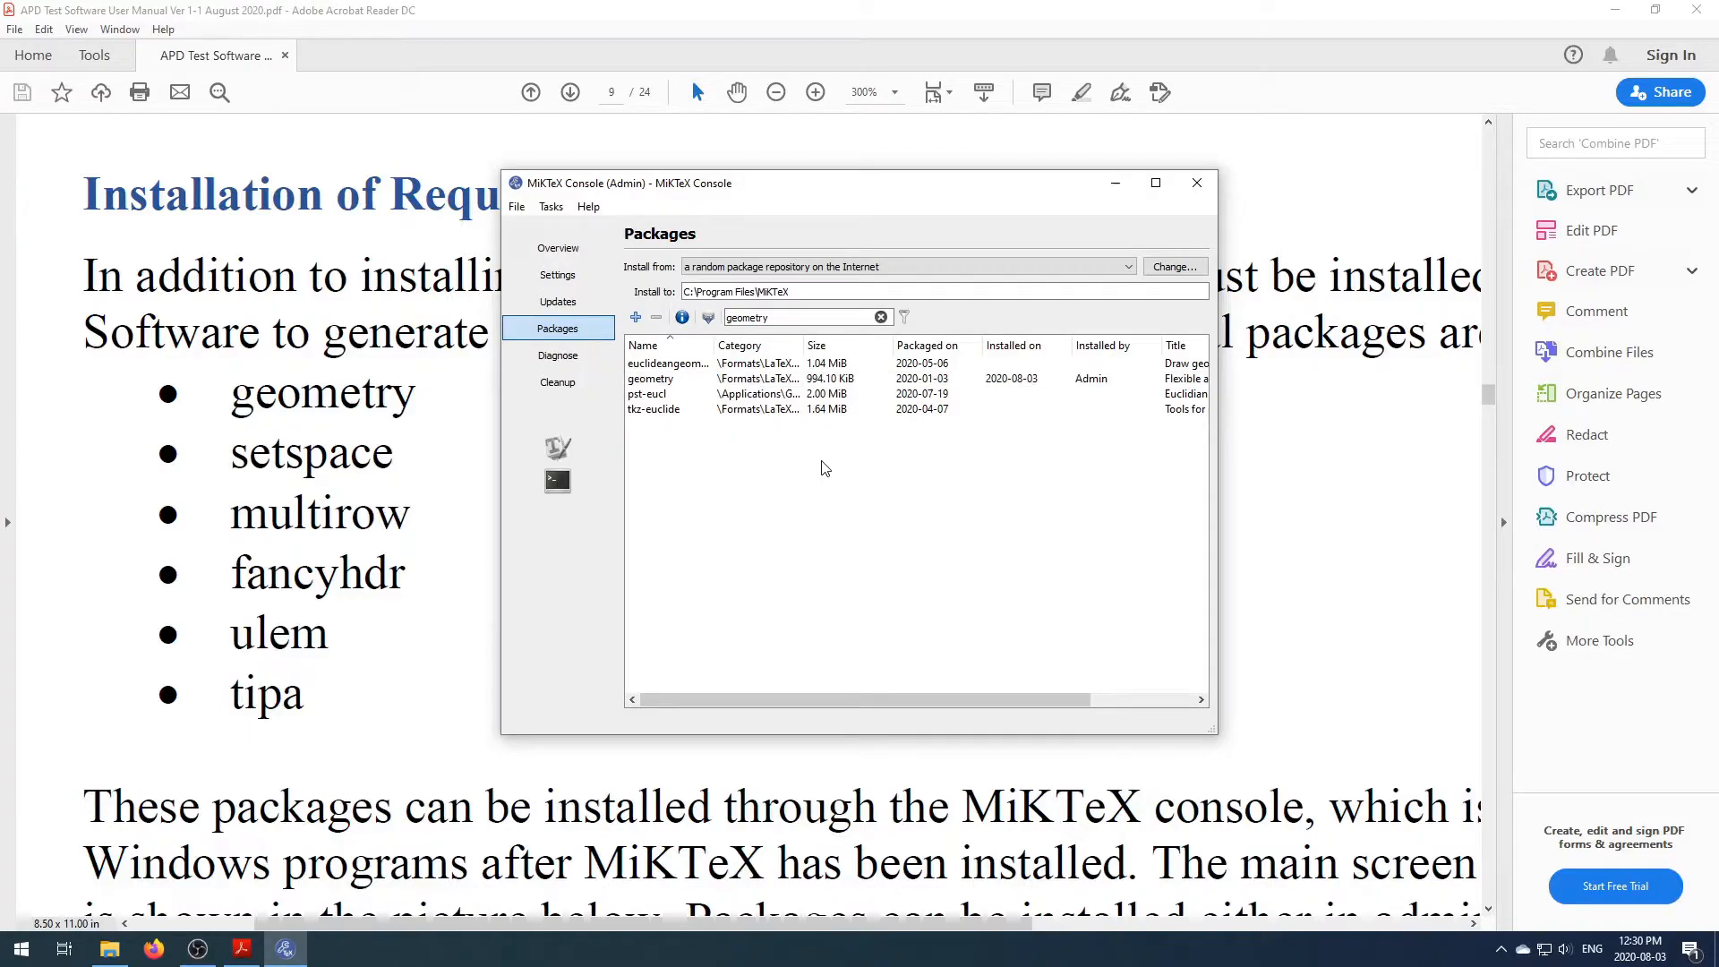
click(1126, 385)
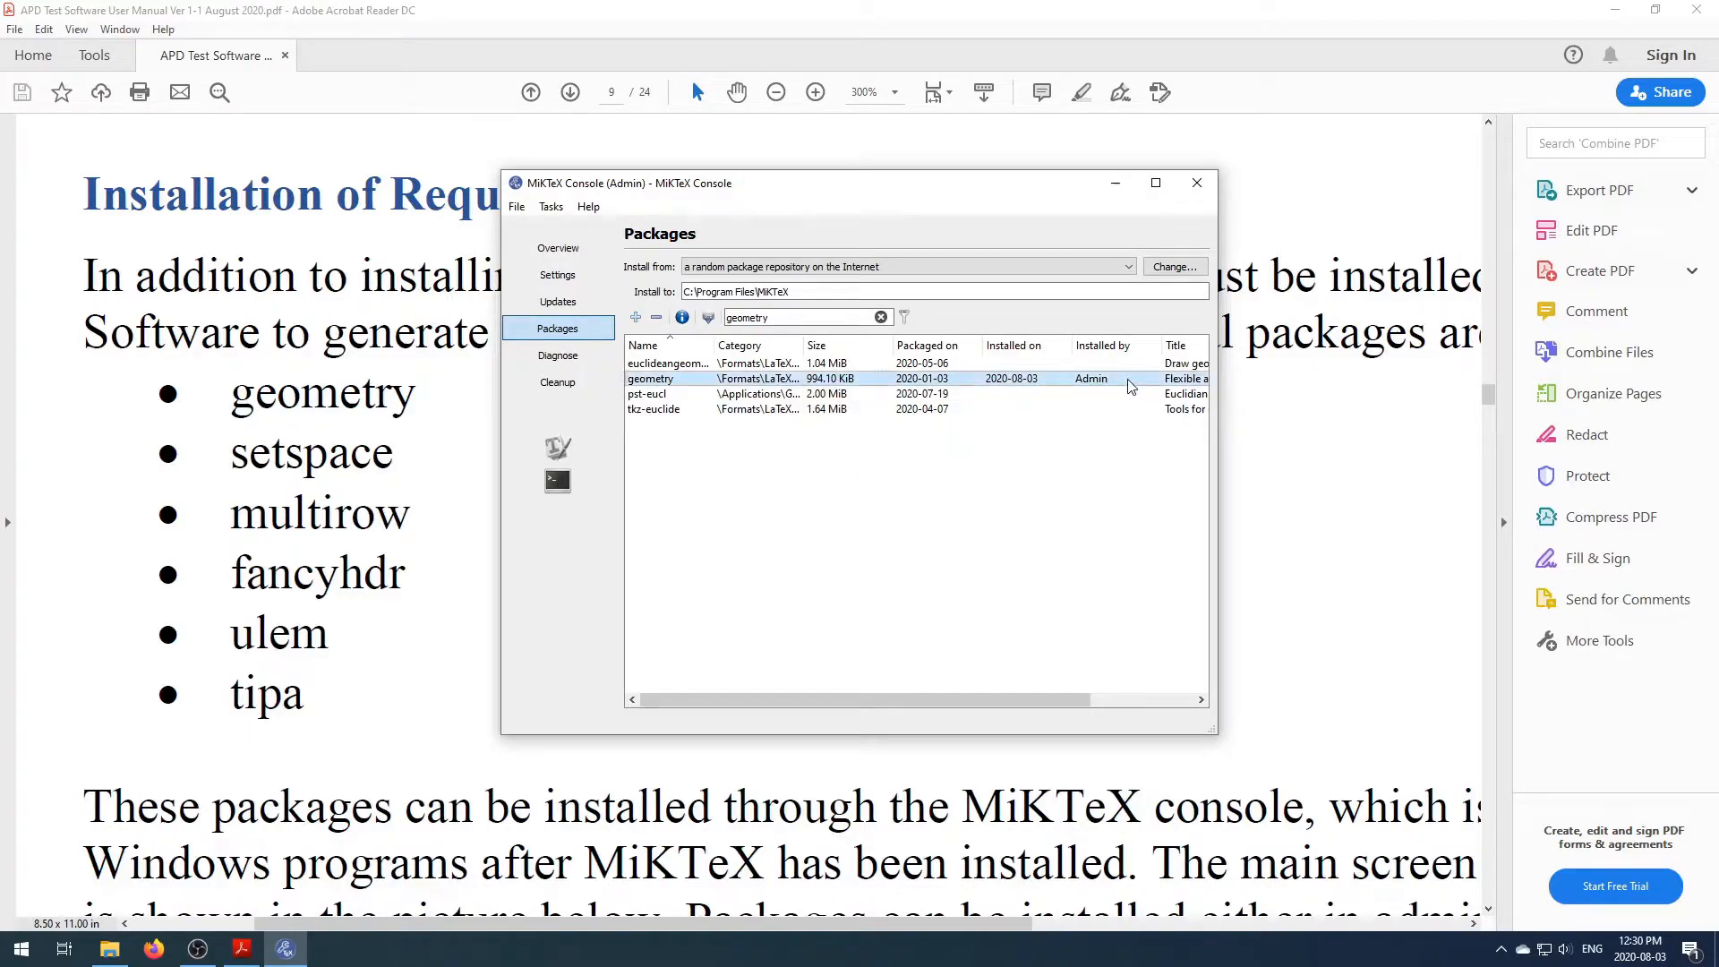
Filter the package list for setspace and install the setspace package
click(881, 318)
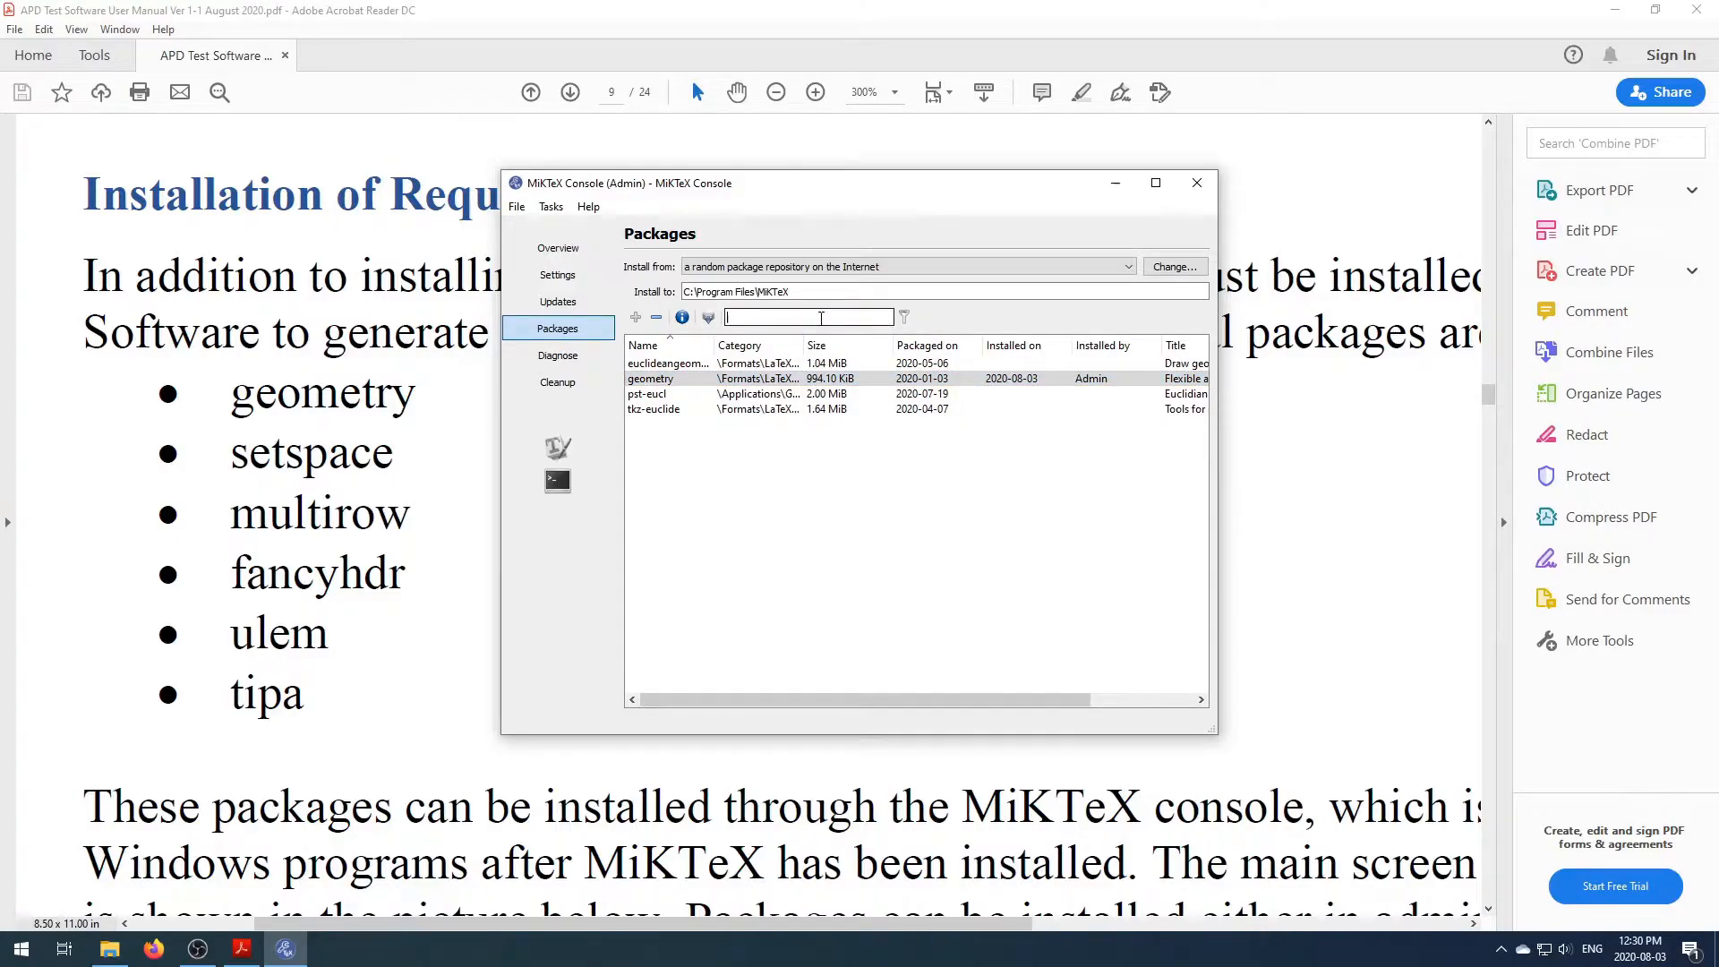
text(setspace)
key(Return)
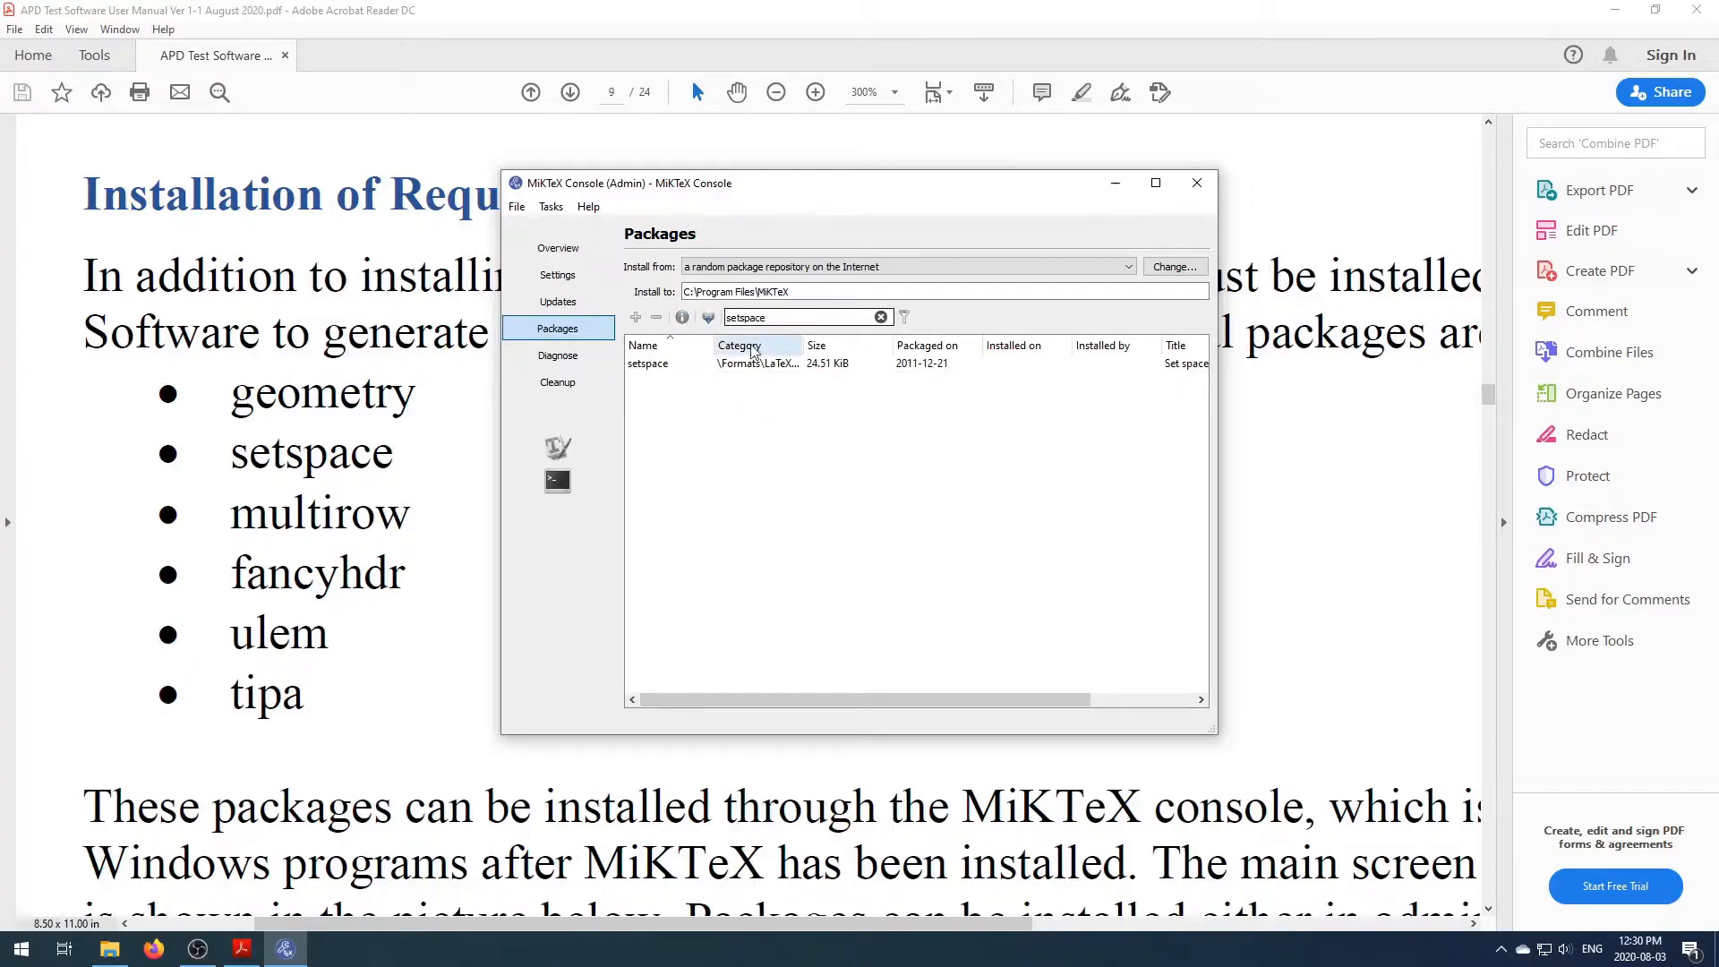
click(651, 365)
right_click(651, 366)
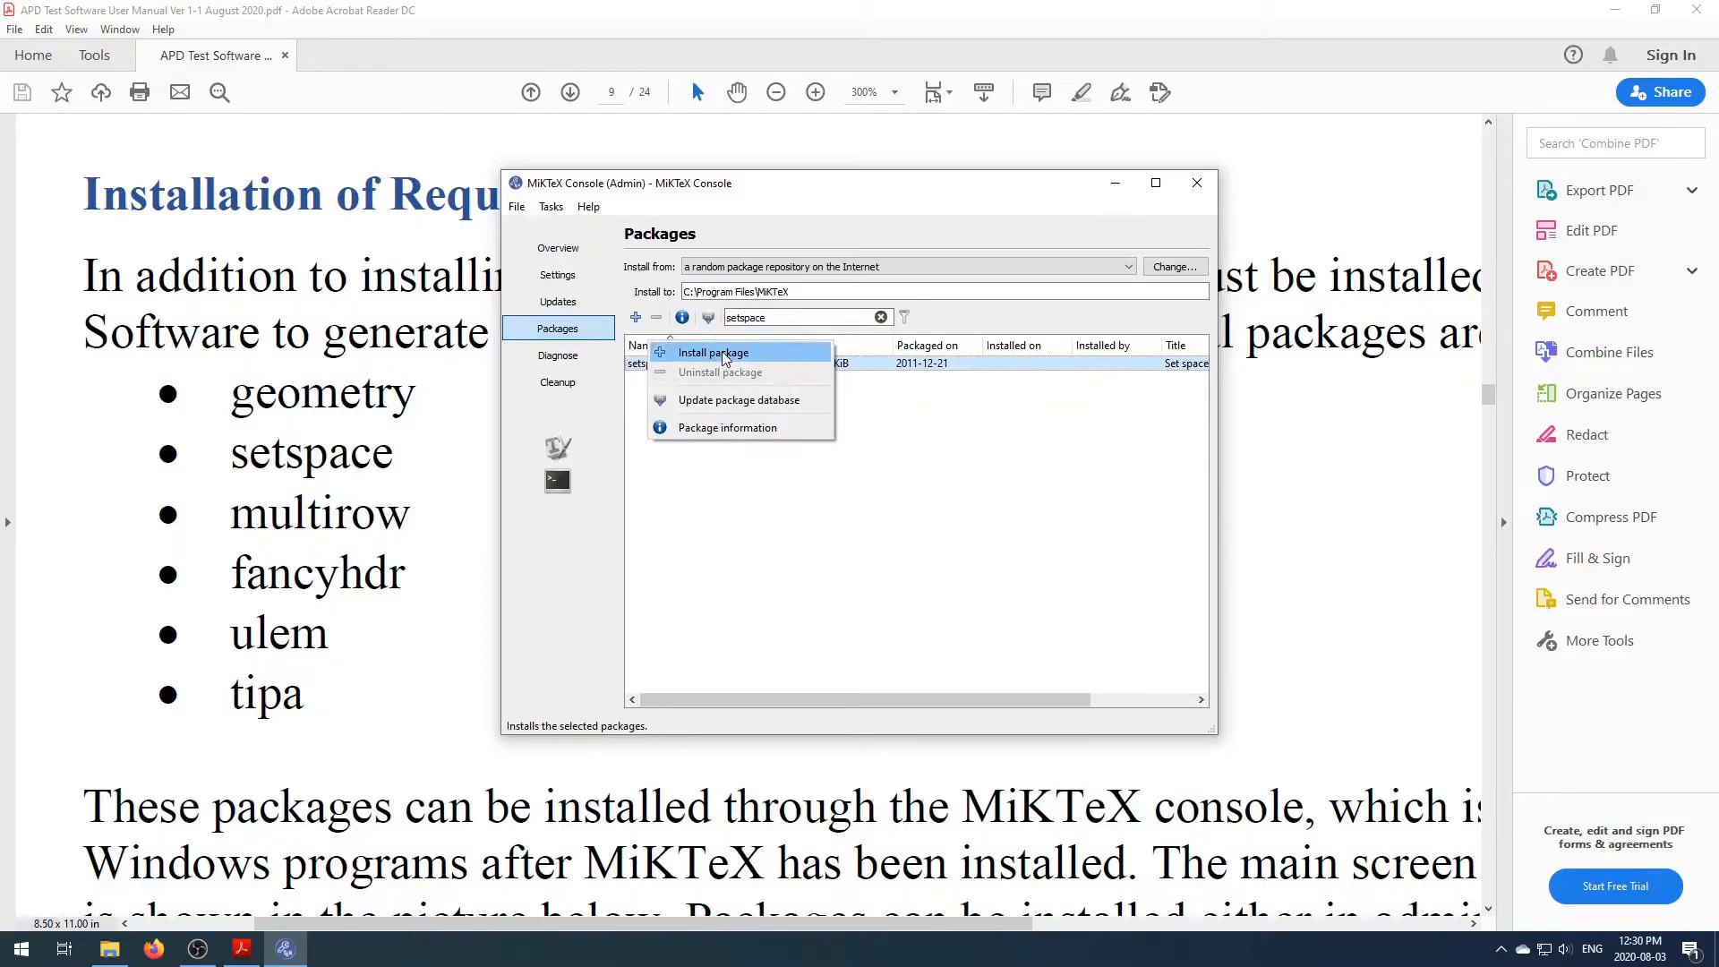
click(699, 377)
click(882, 501)
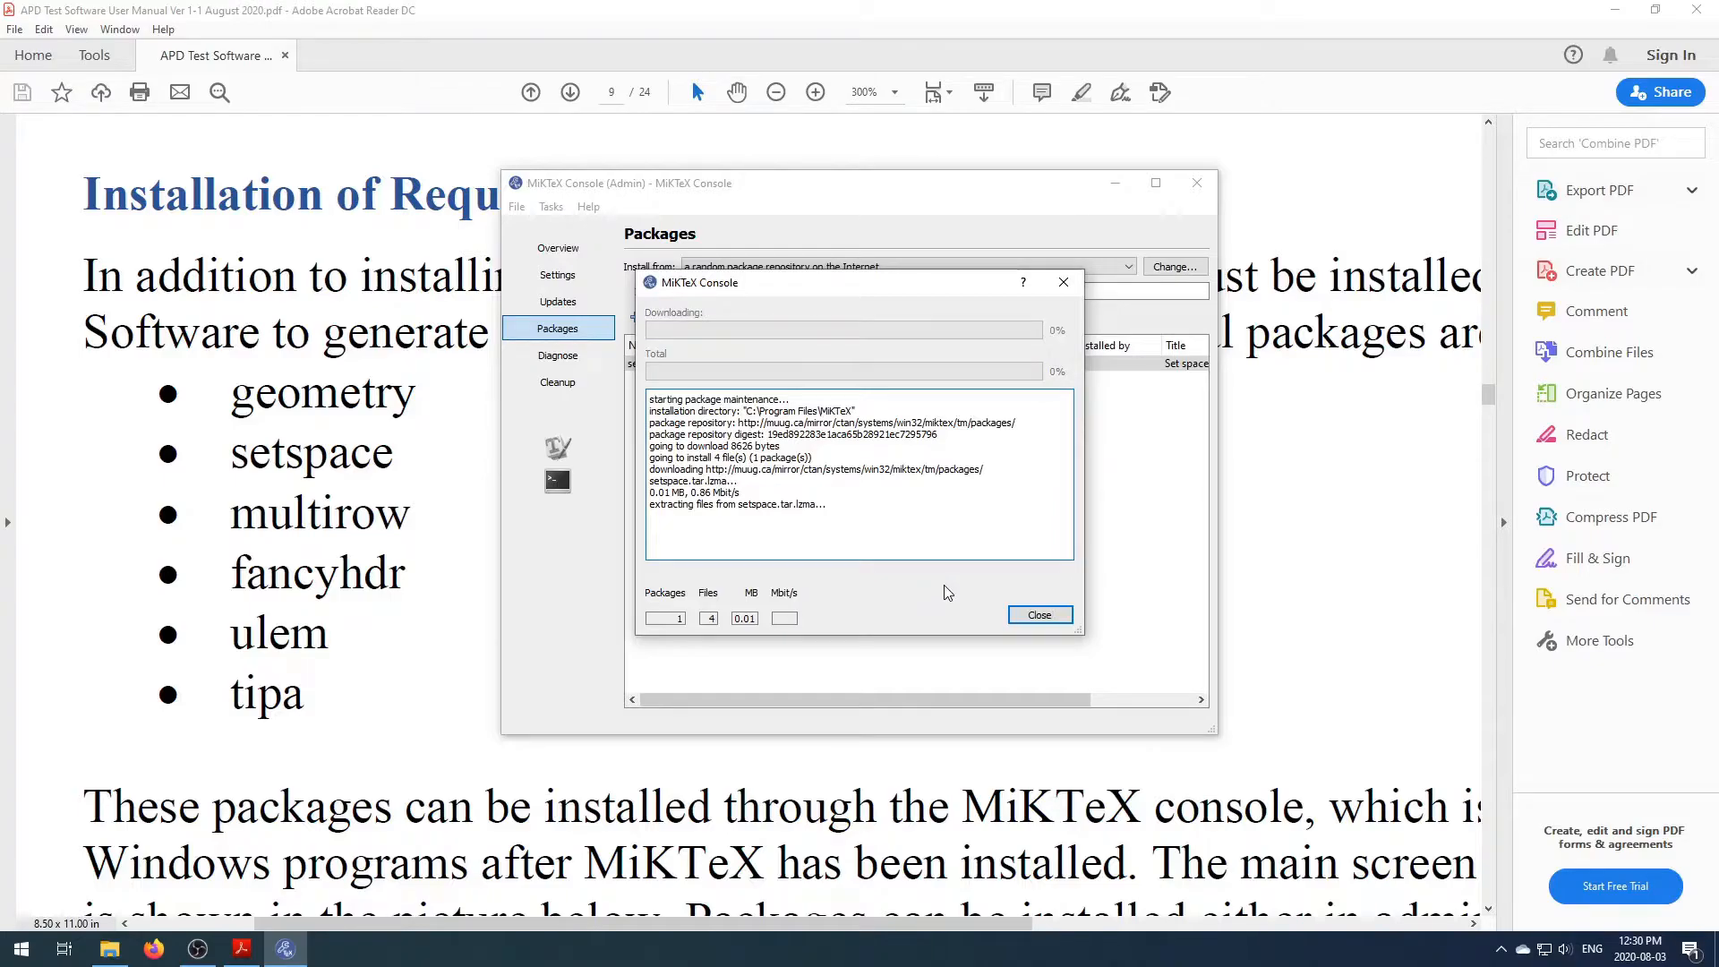
click(1039, 615)
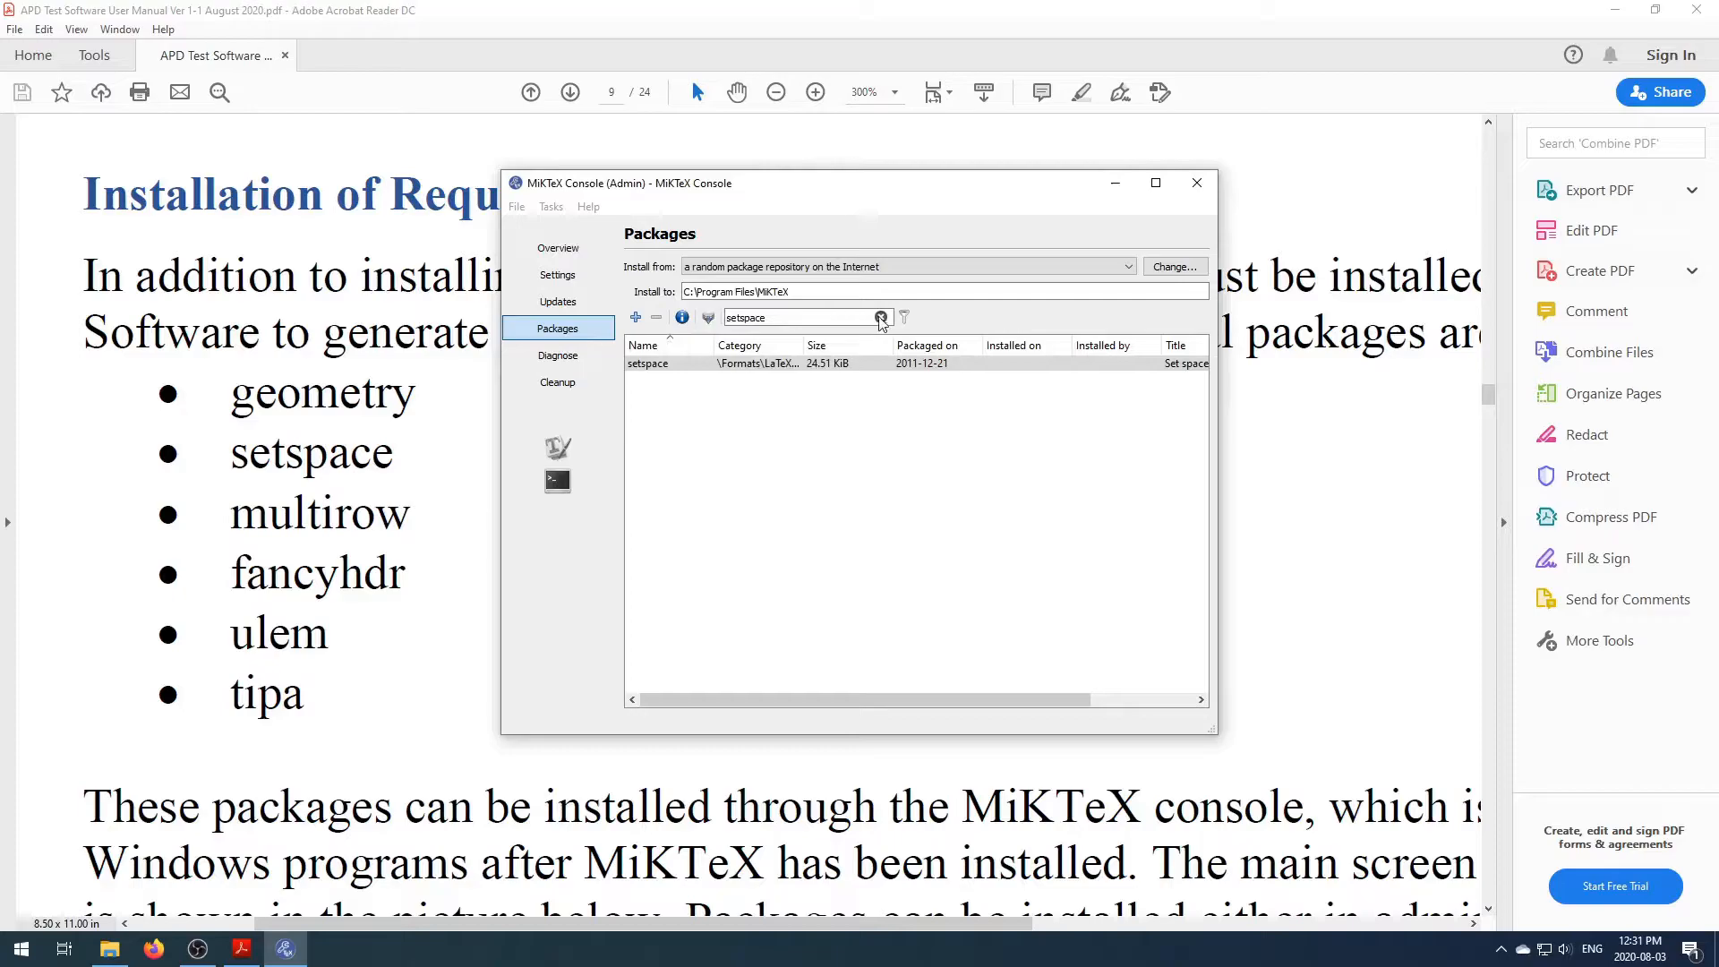
Filter the package list for multirow and install the multirow package
click(881, 318)
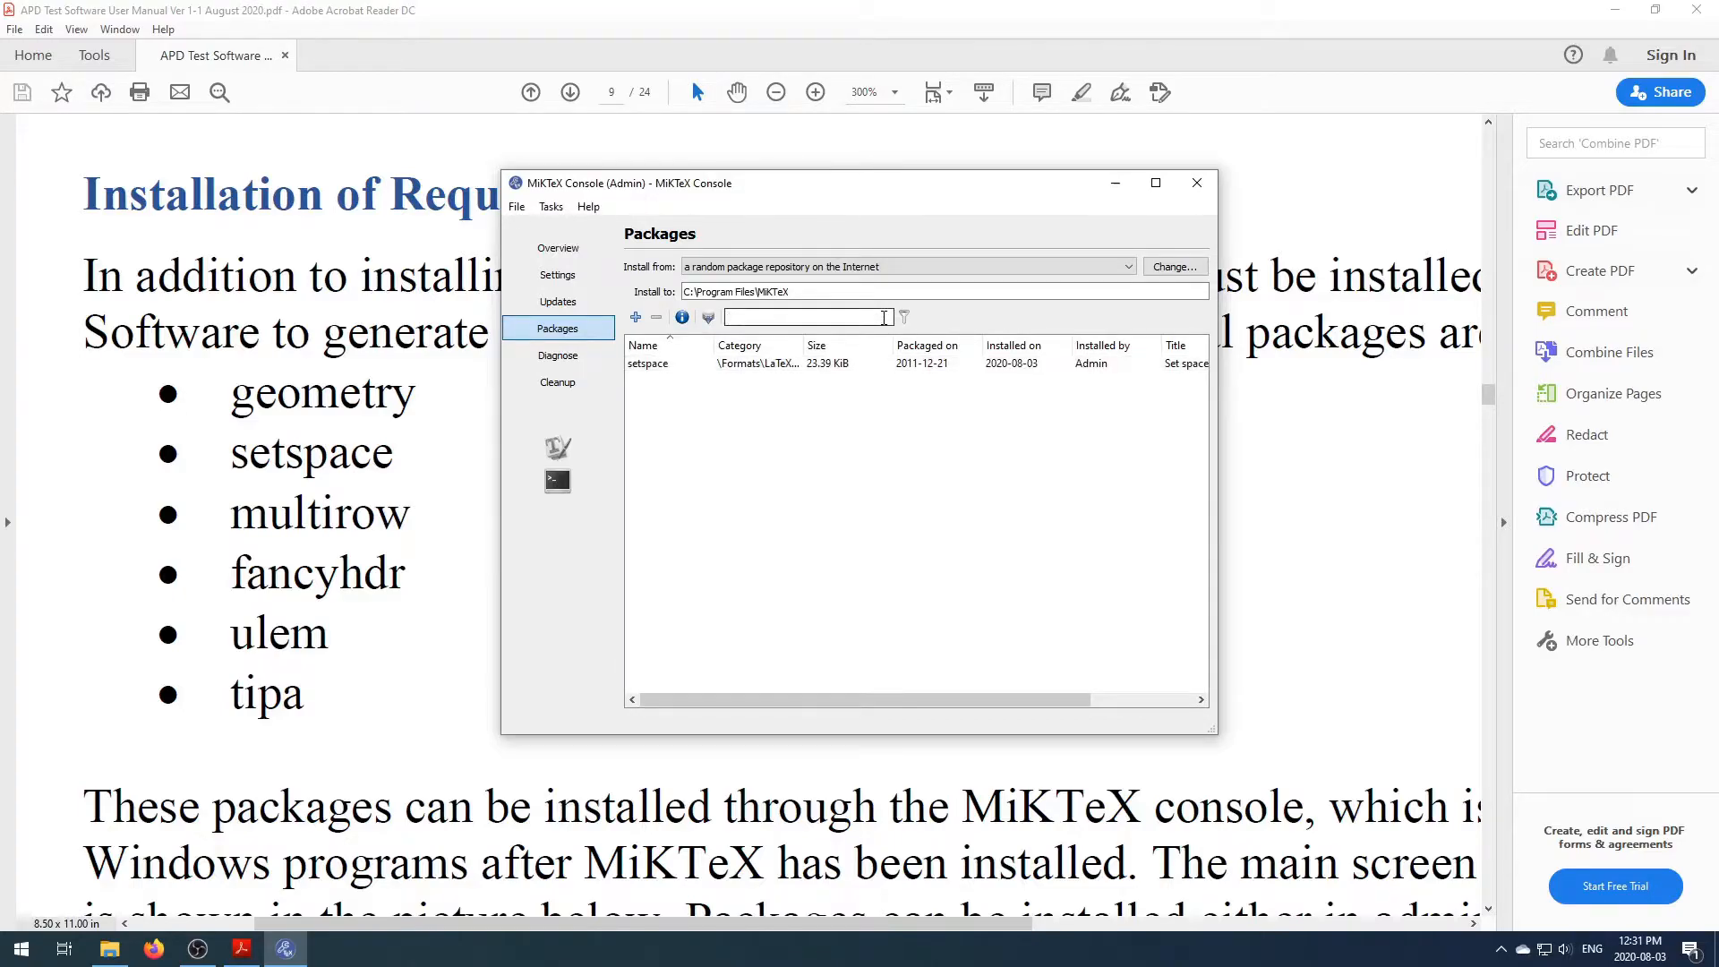
text(multirow)
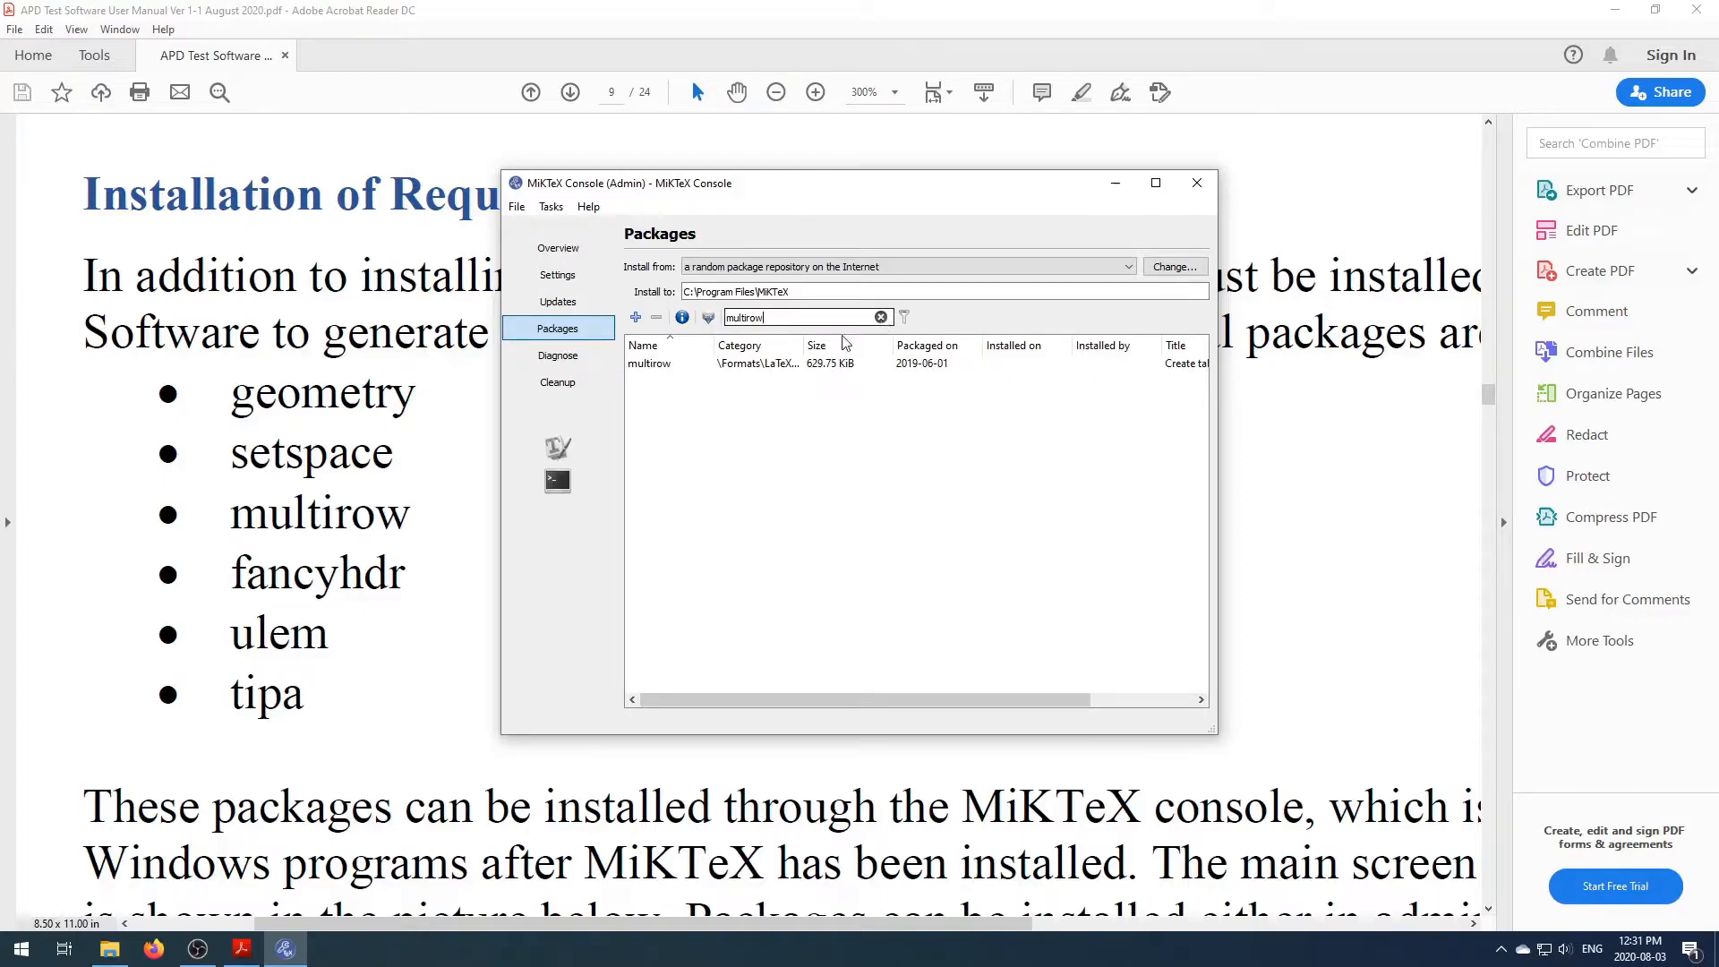
right_click(658, 367)
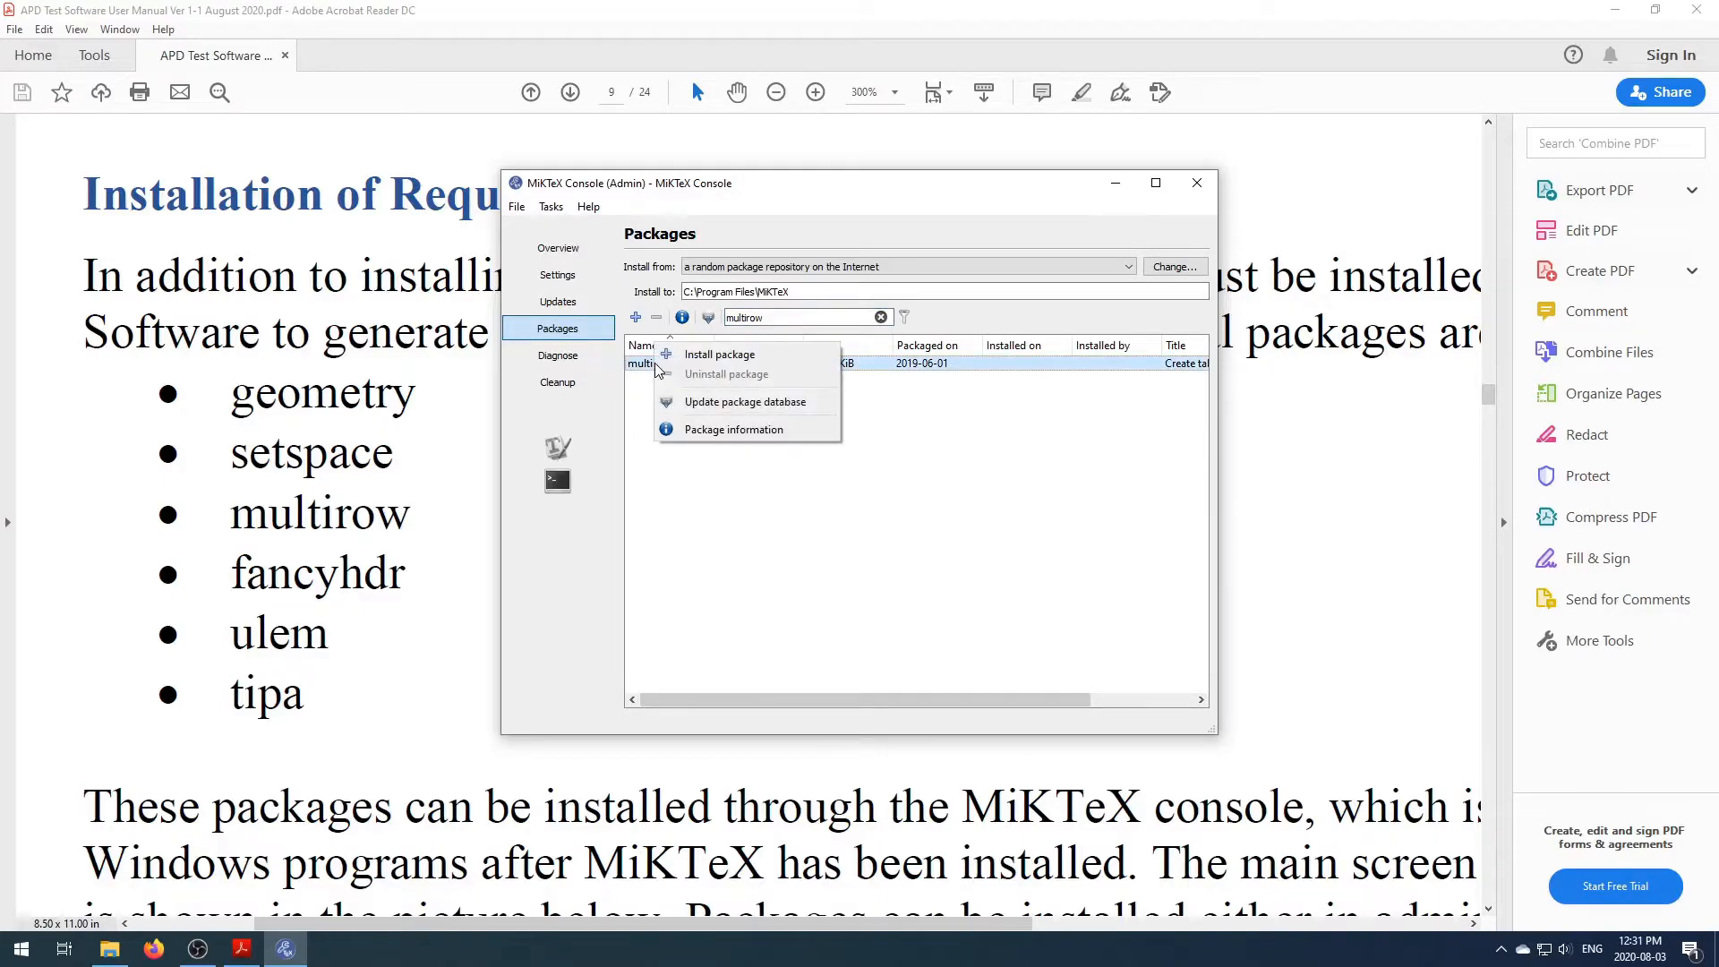
click(707, 355)
click(868, 503)
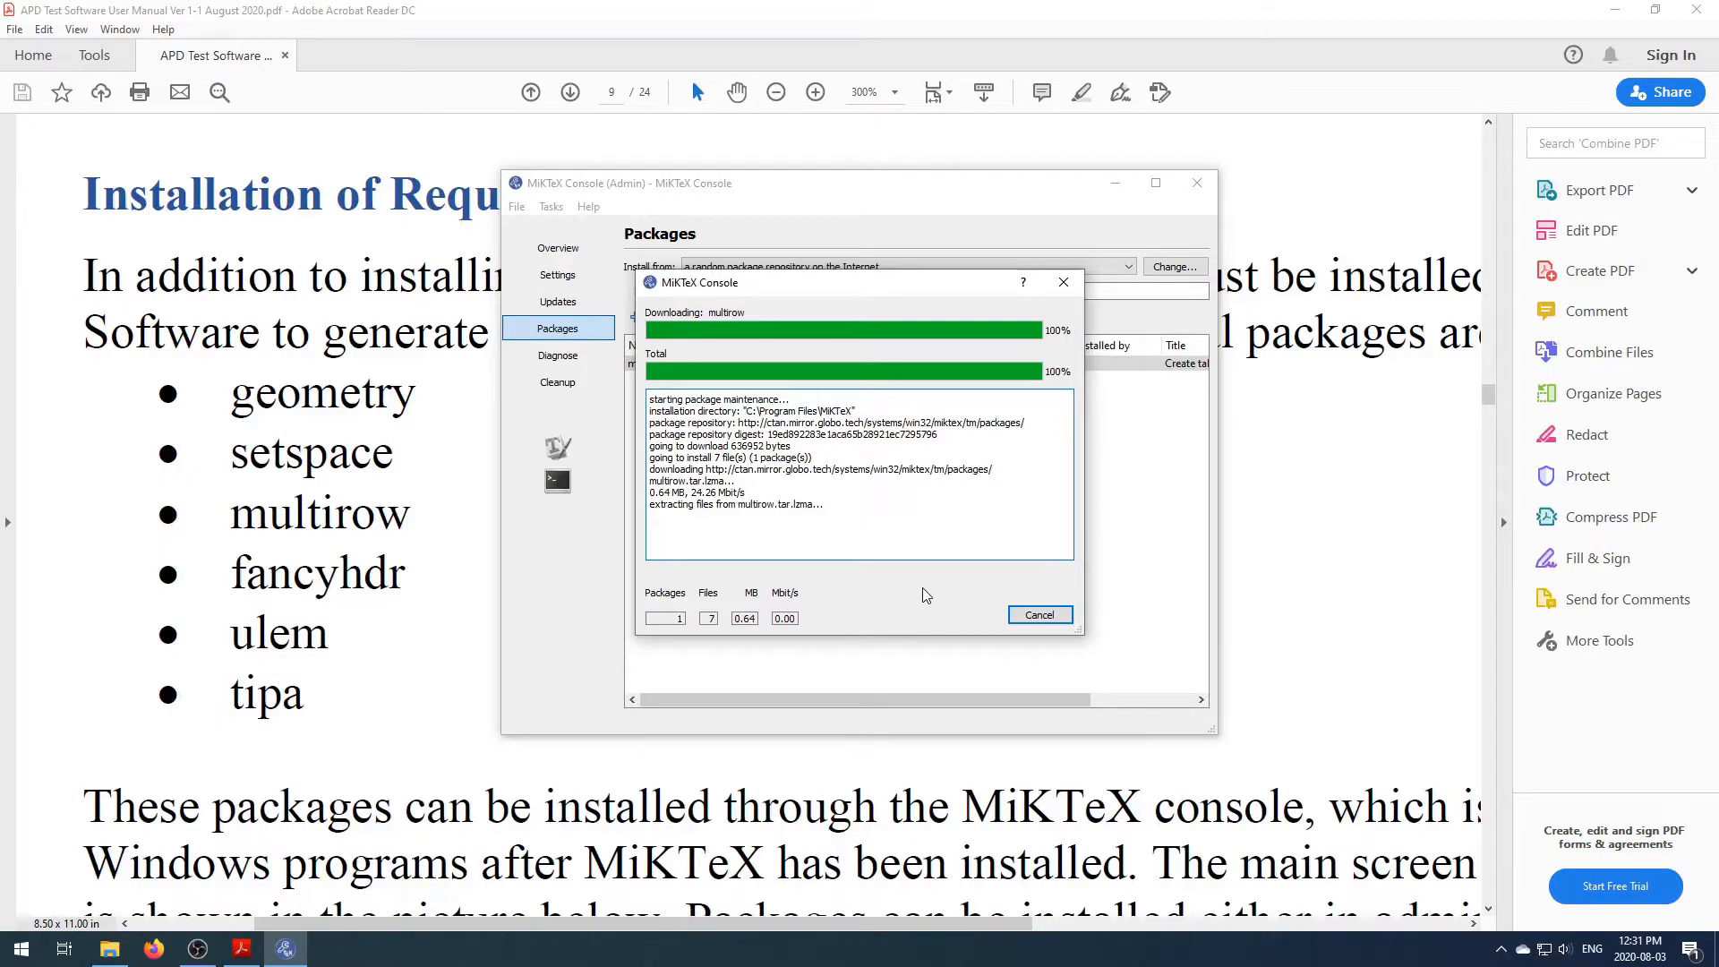
click(1039, 614)
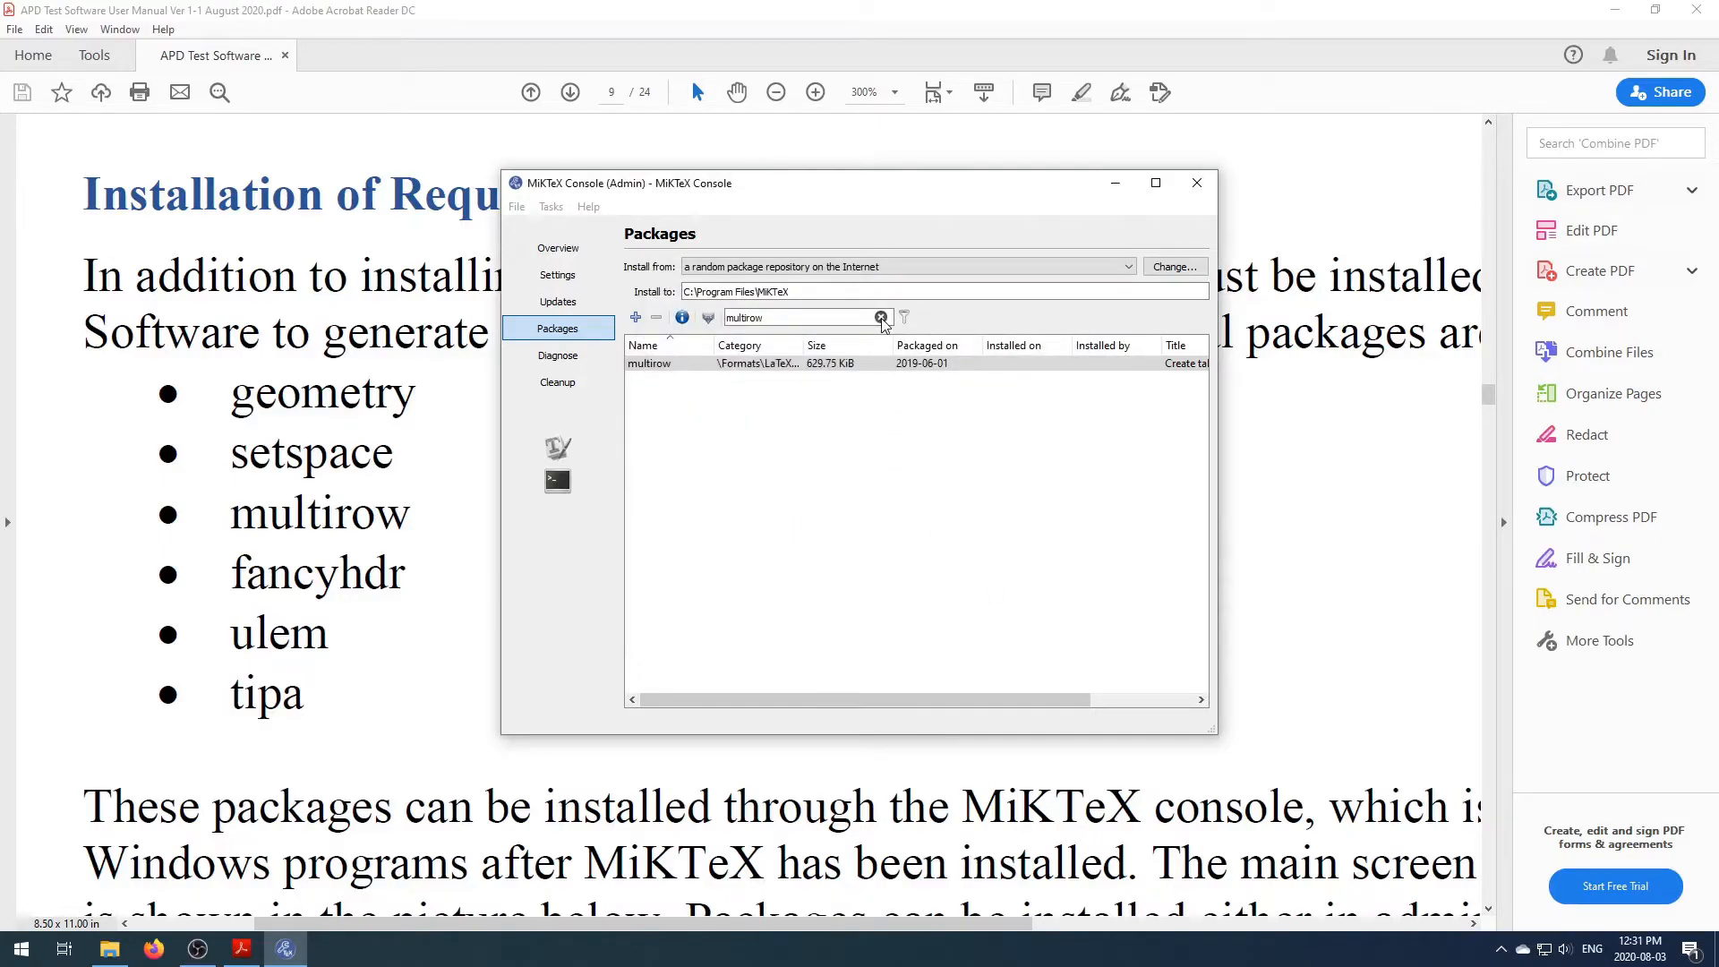
Filter the package list for fancyhdr and install the fancyhdr package
click(881, 318)
text(fancyhd)
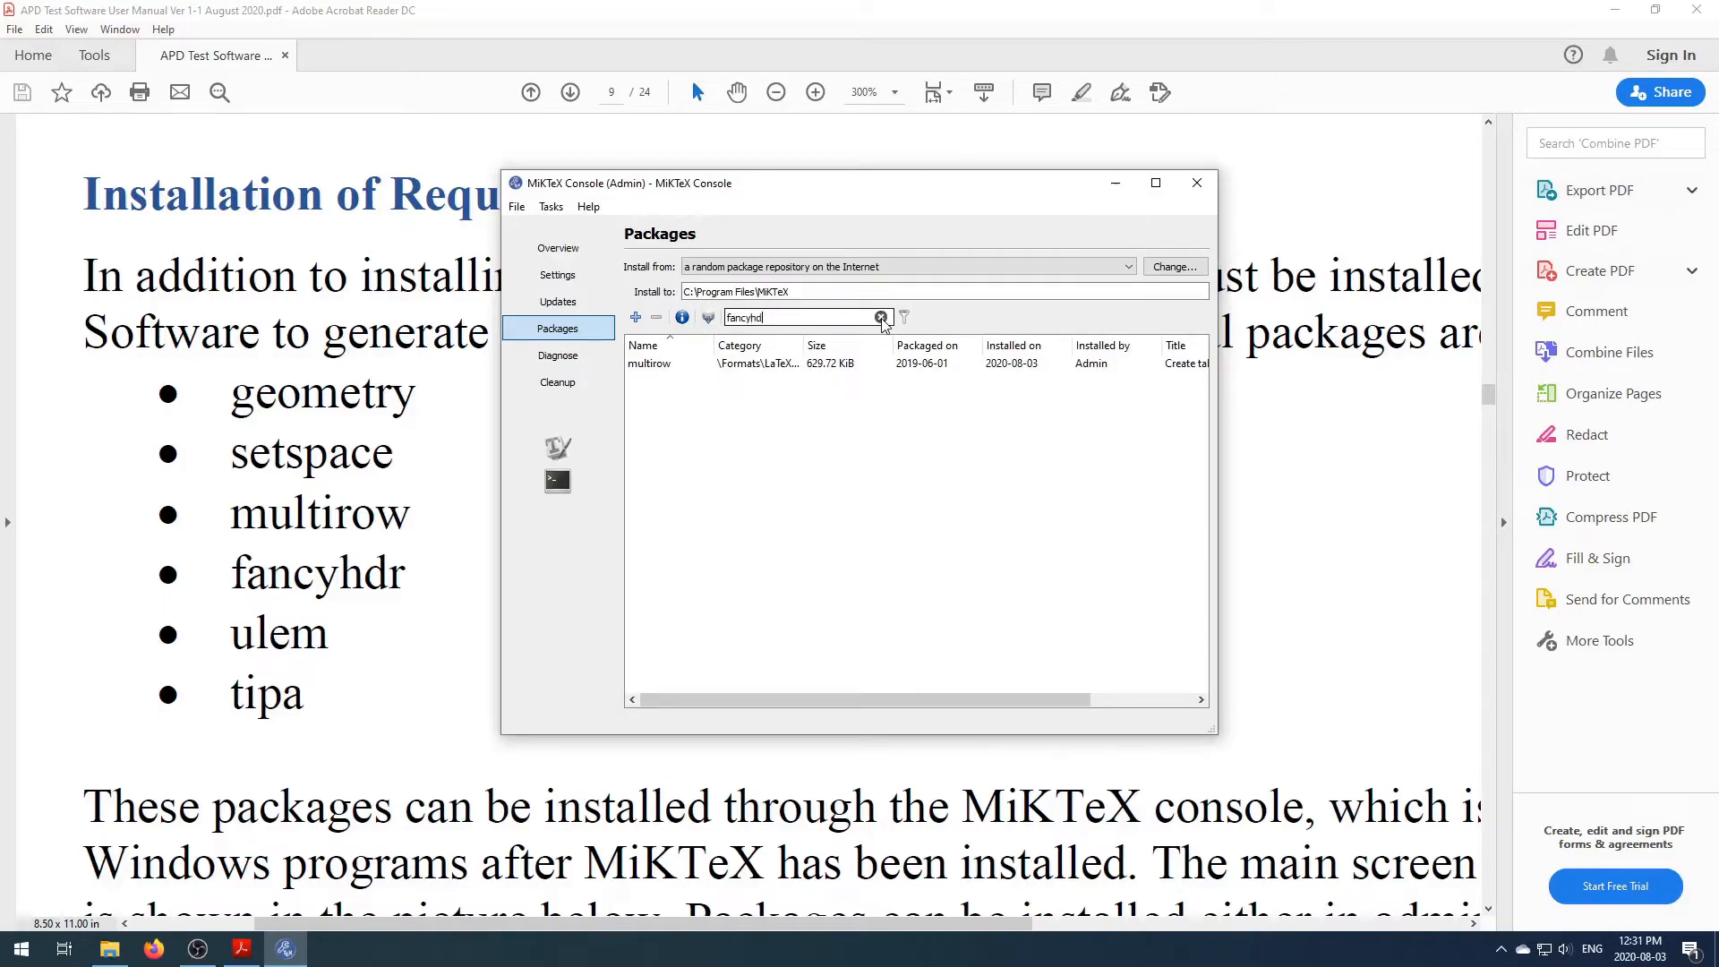
text(r)
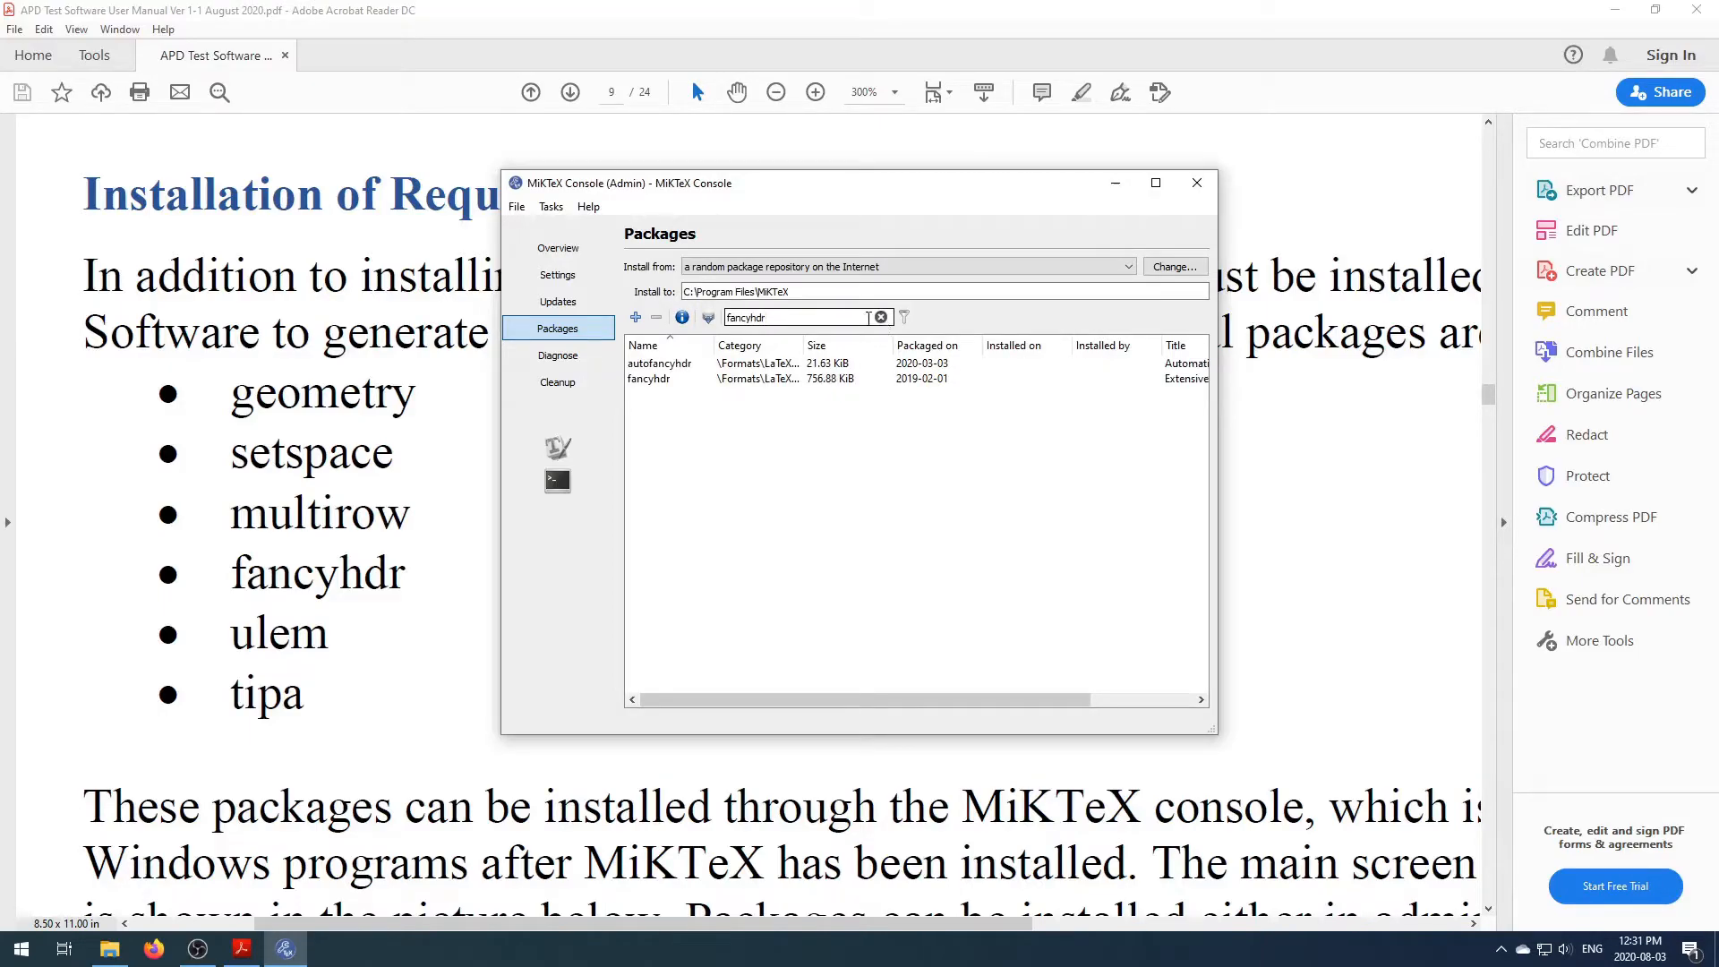
click(660, 383)
right_click(673, 383)
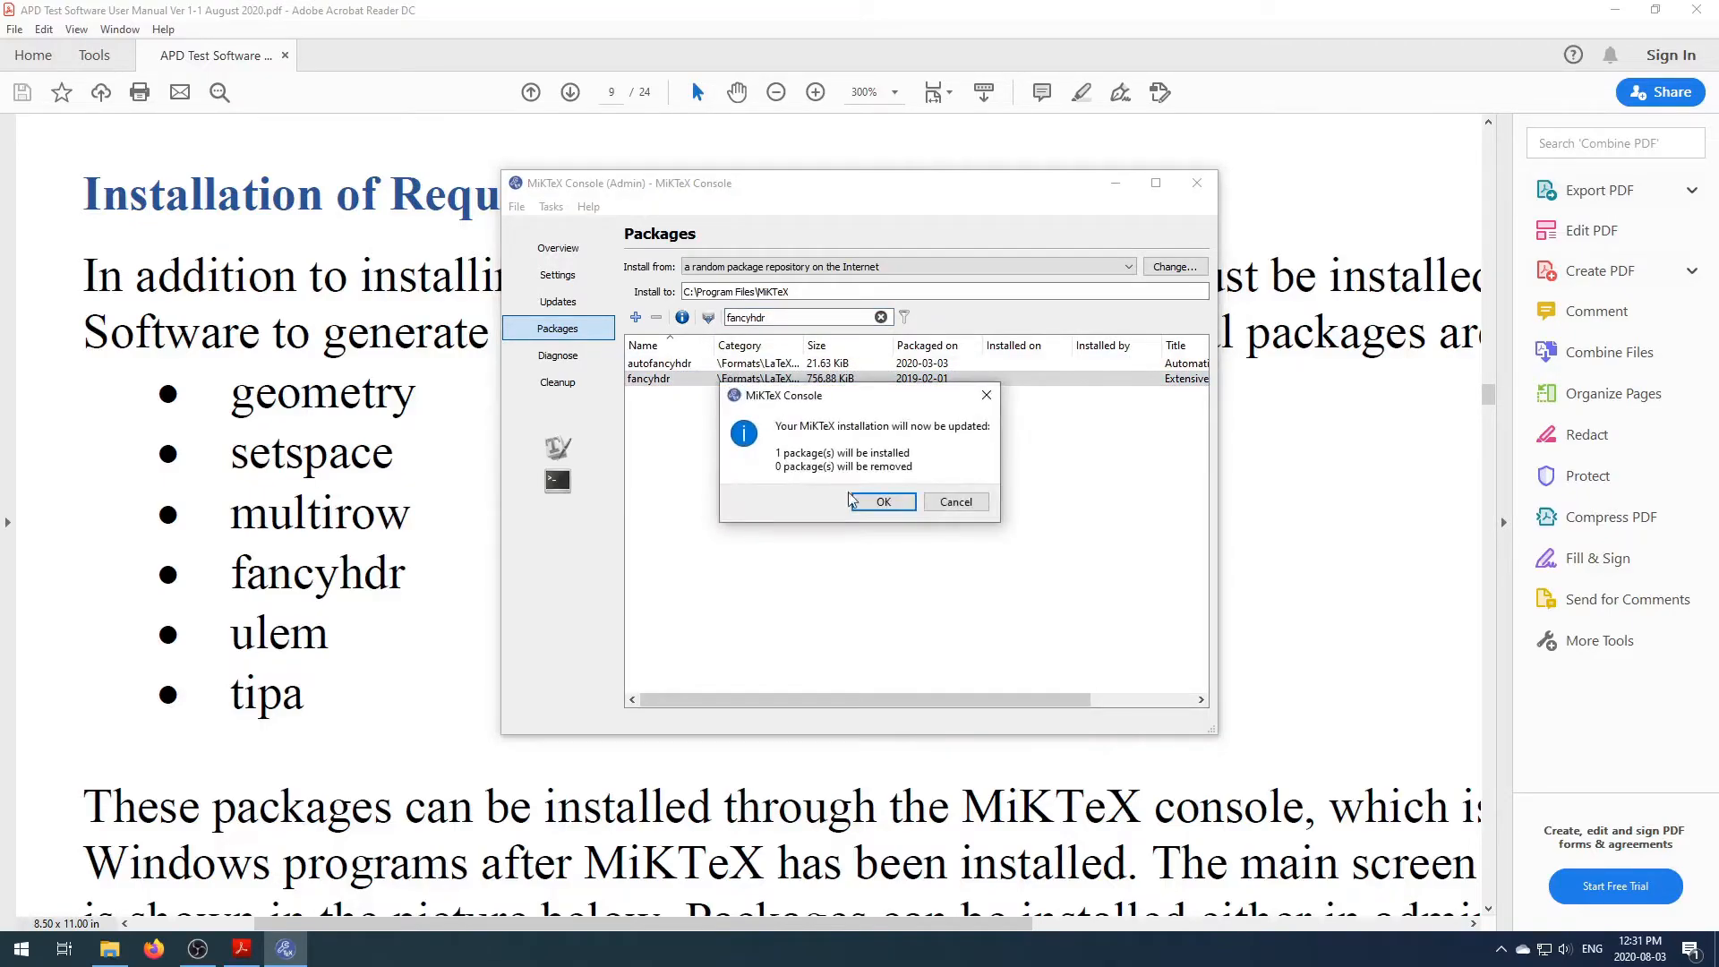
click(882, 501)
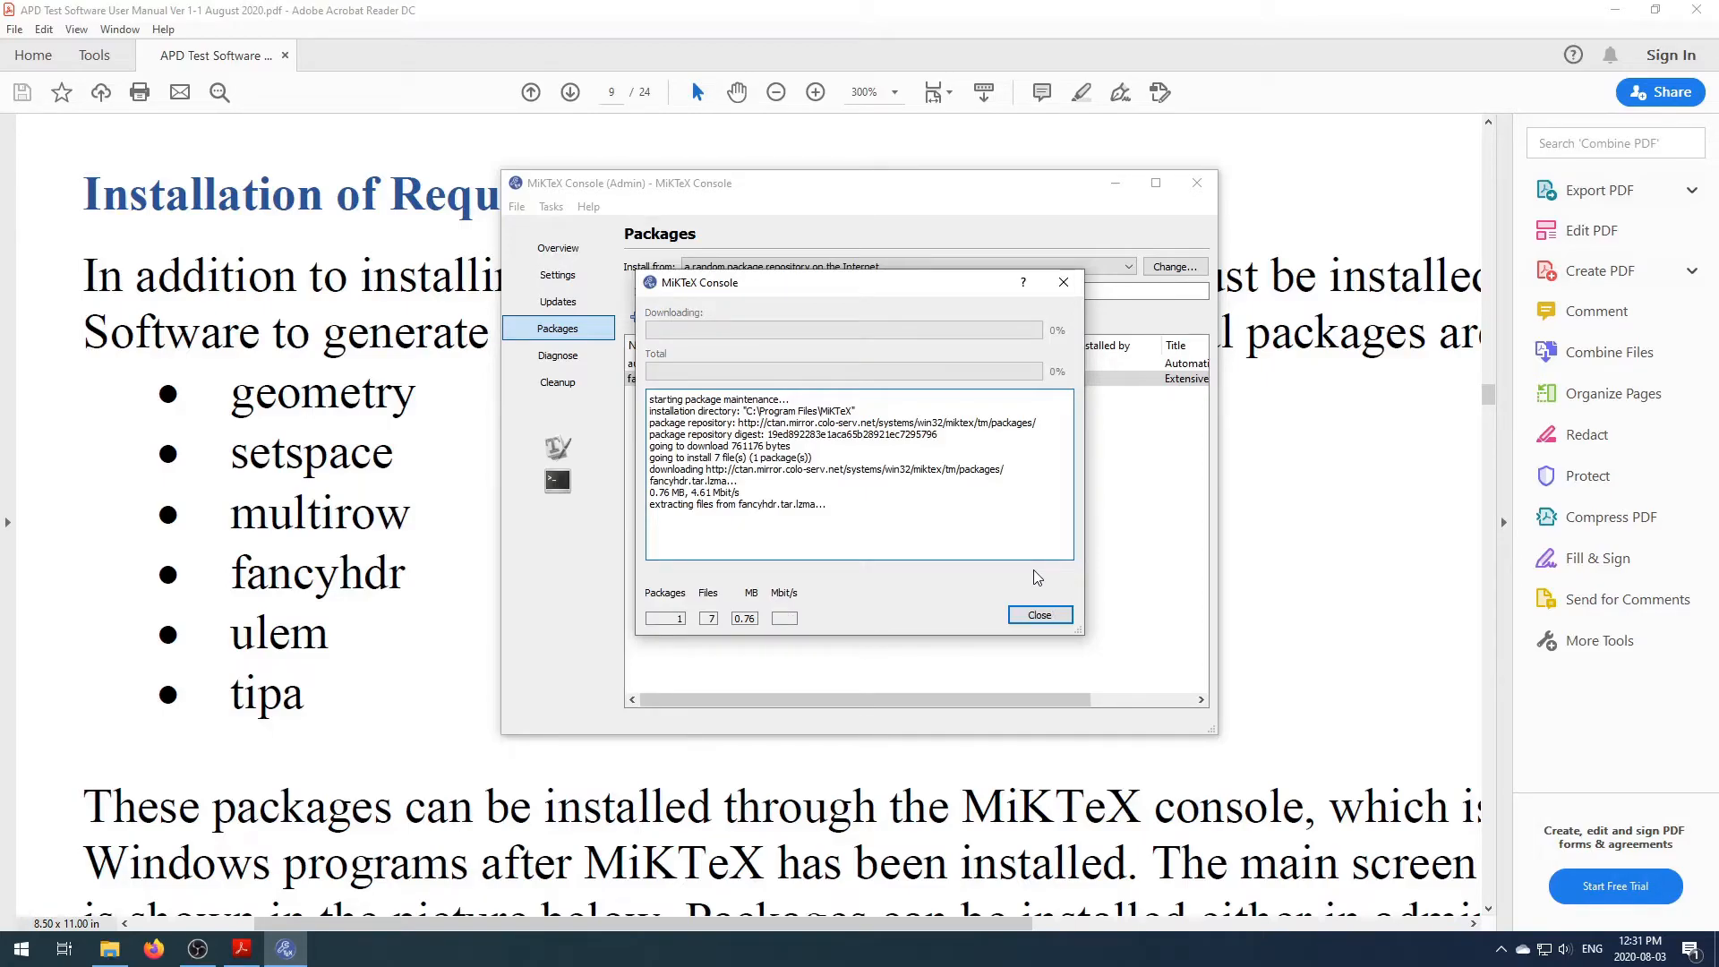
click(1034, 615)
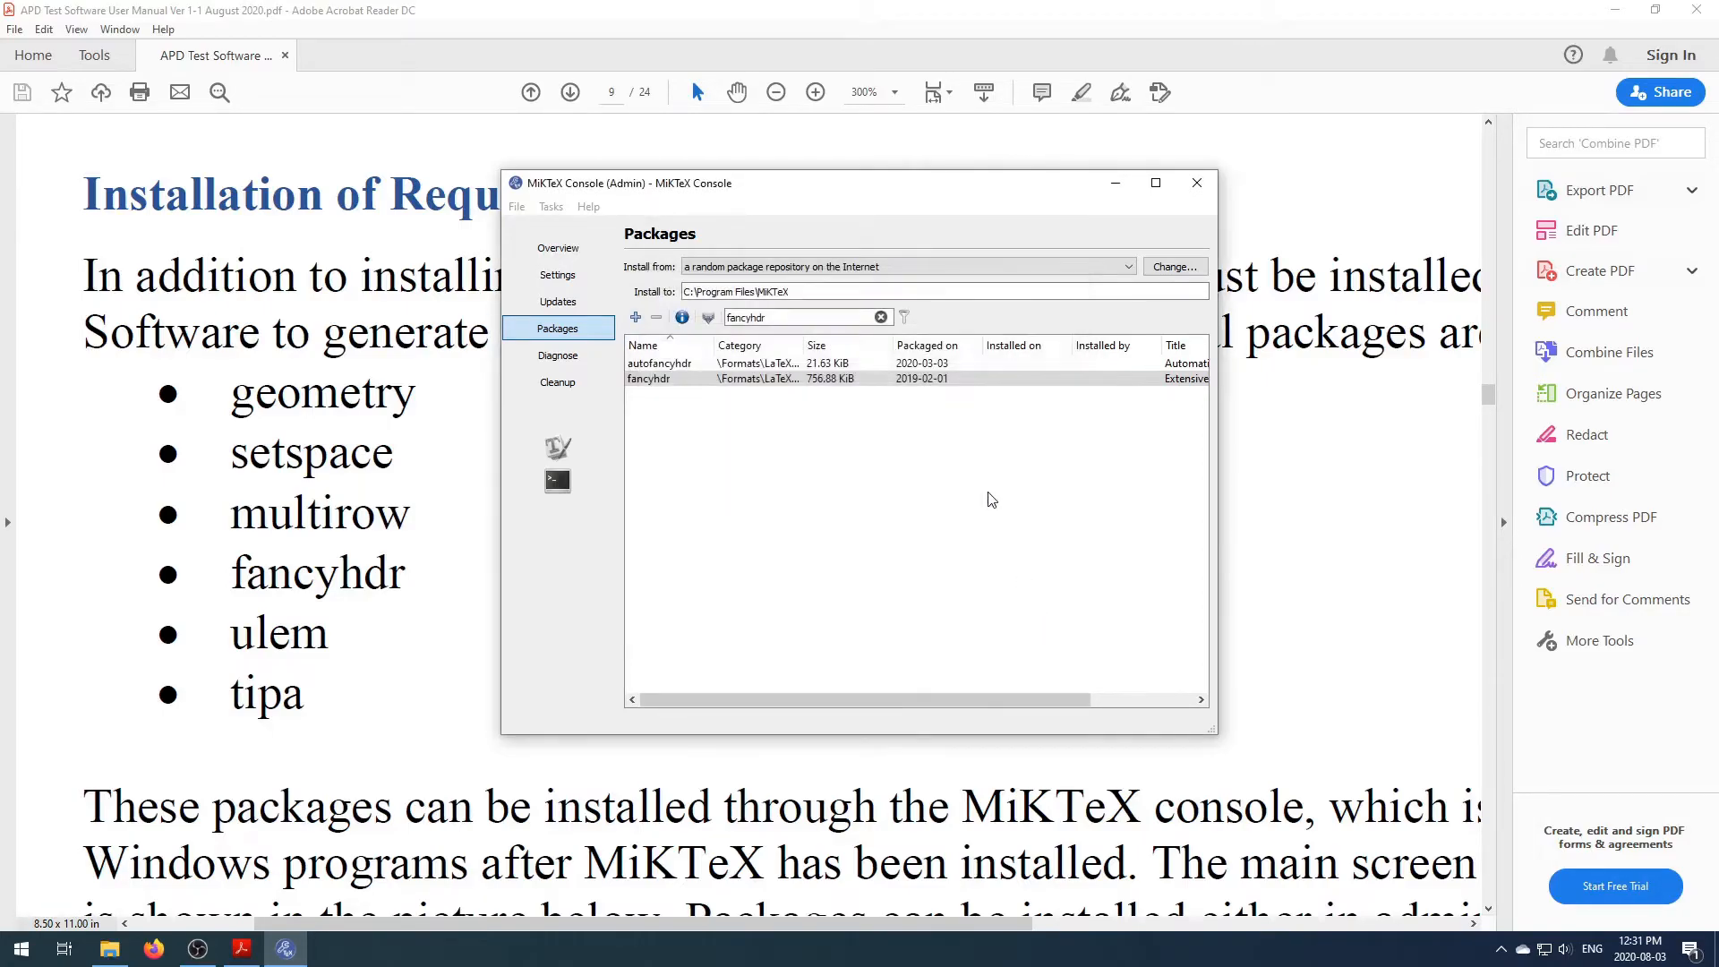
Filter the package list for ulem and install the ulem package
click(882, 319)
text(ulem)
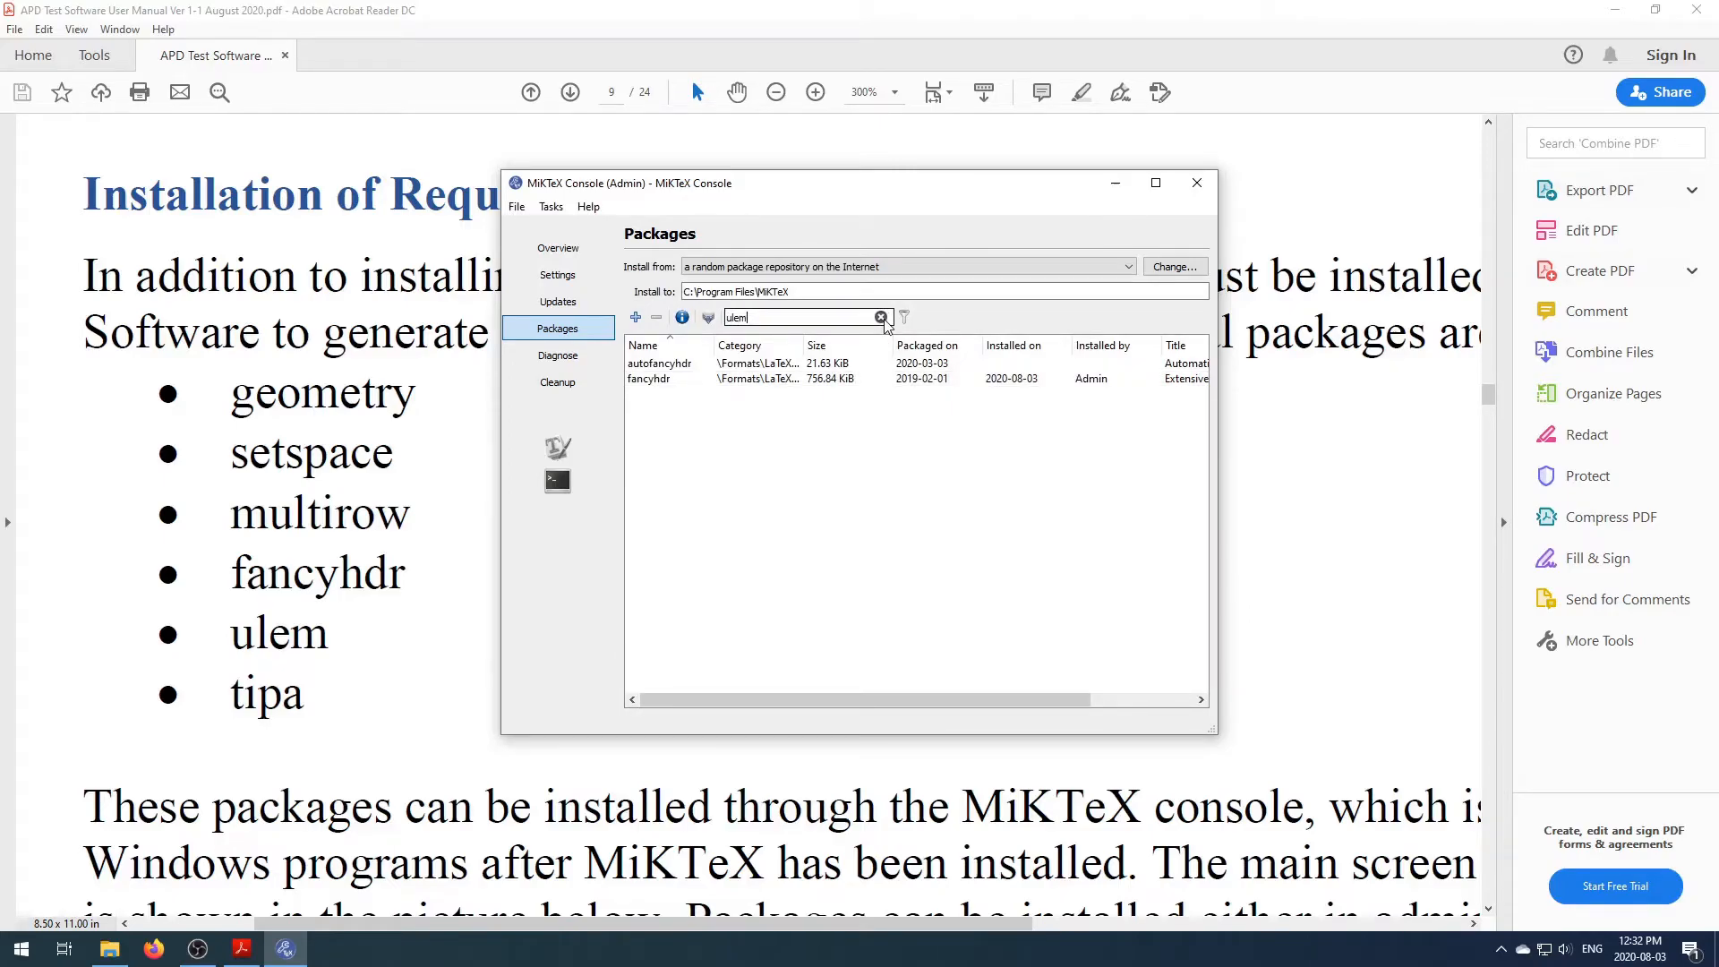
right_click(638, 369)
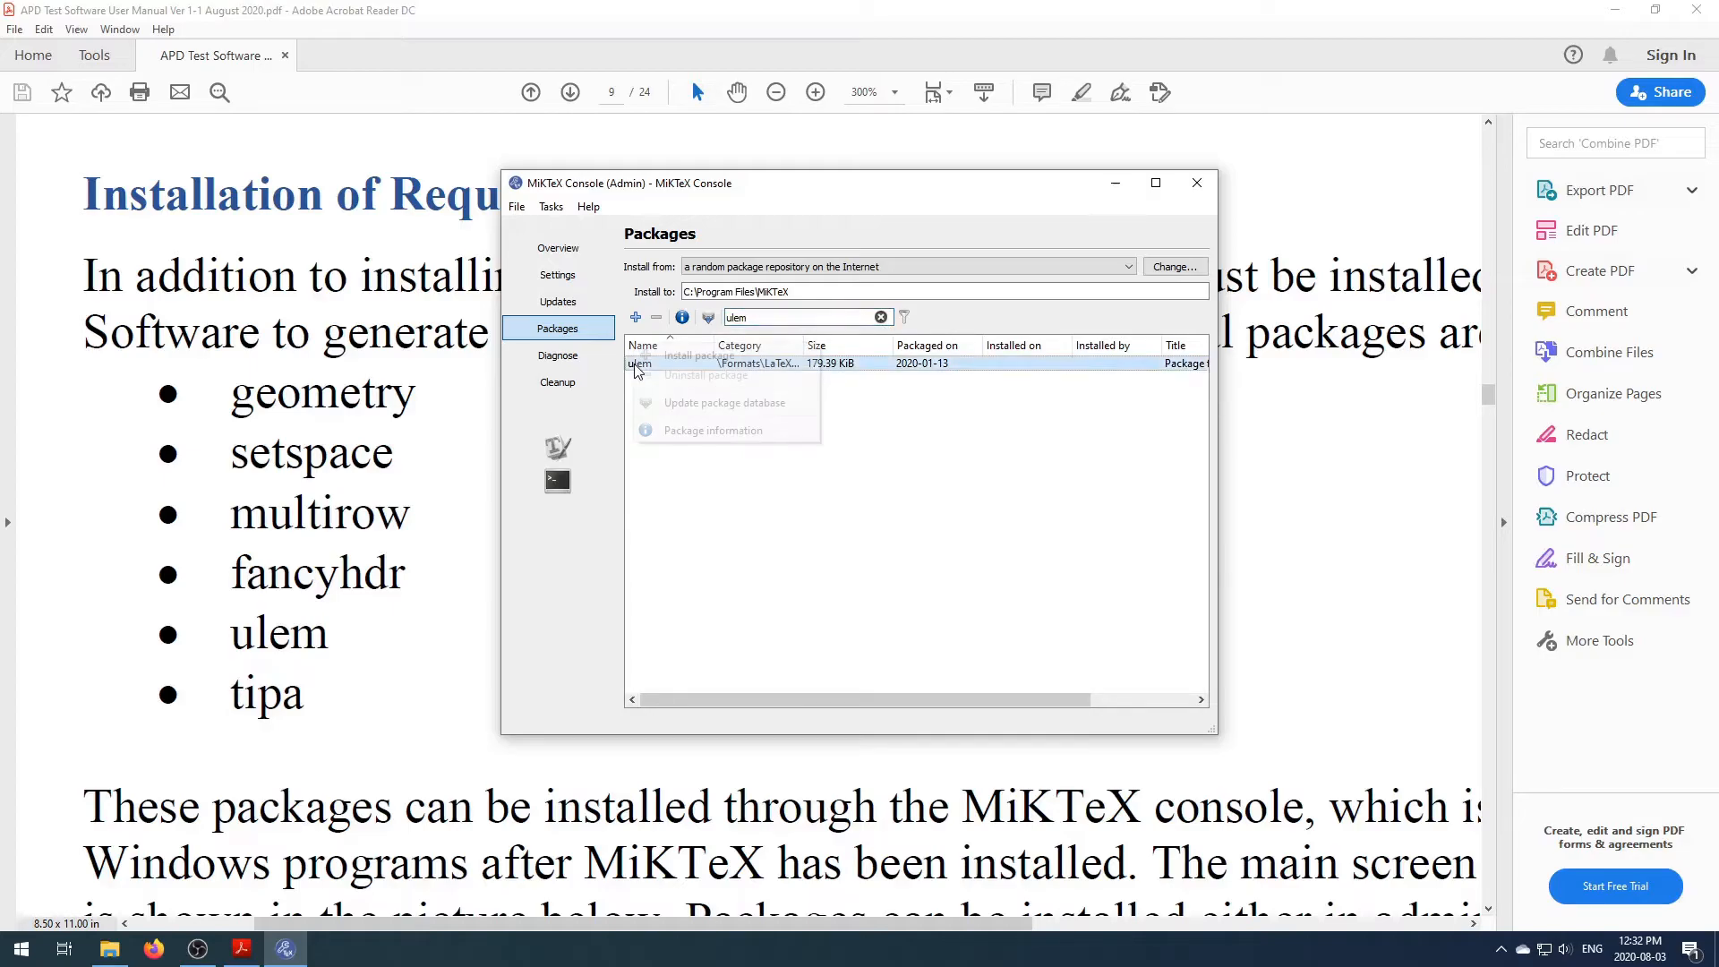
click(694, 356)
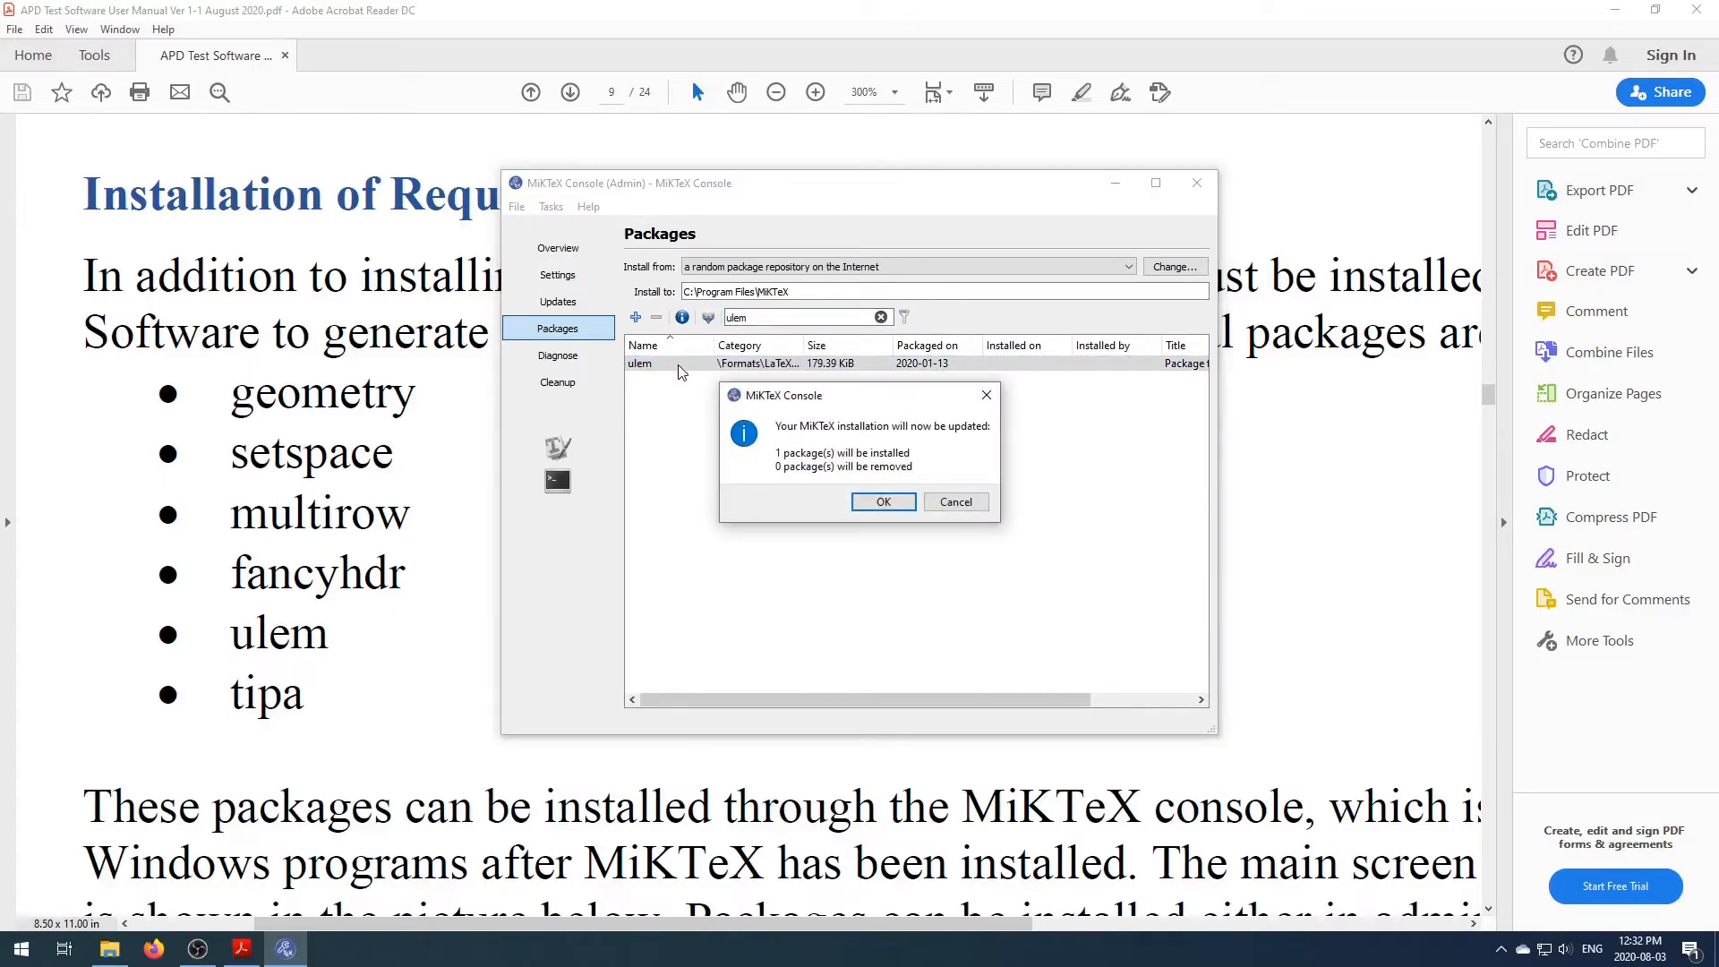
click(883, 503)
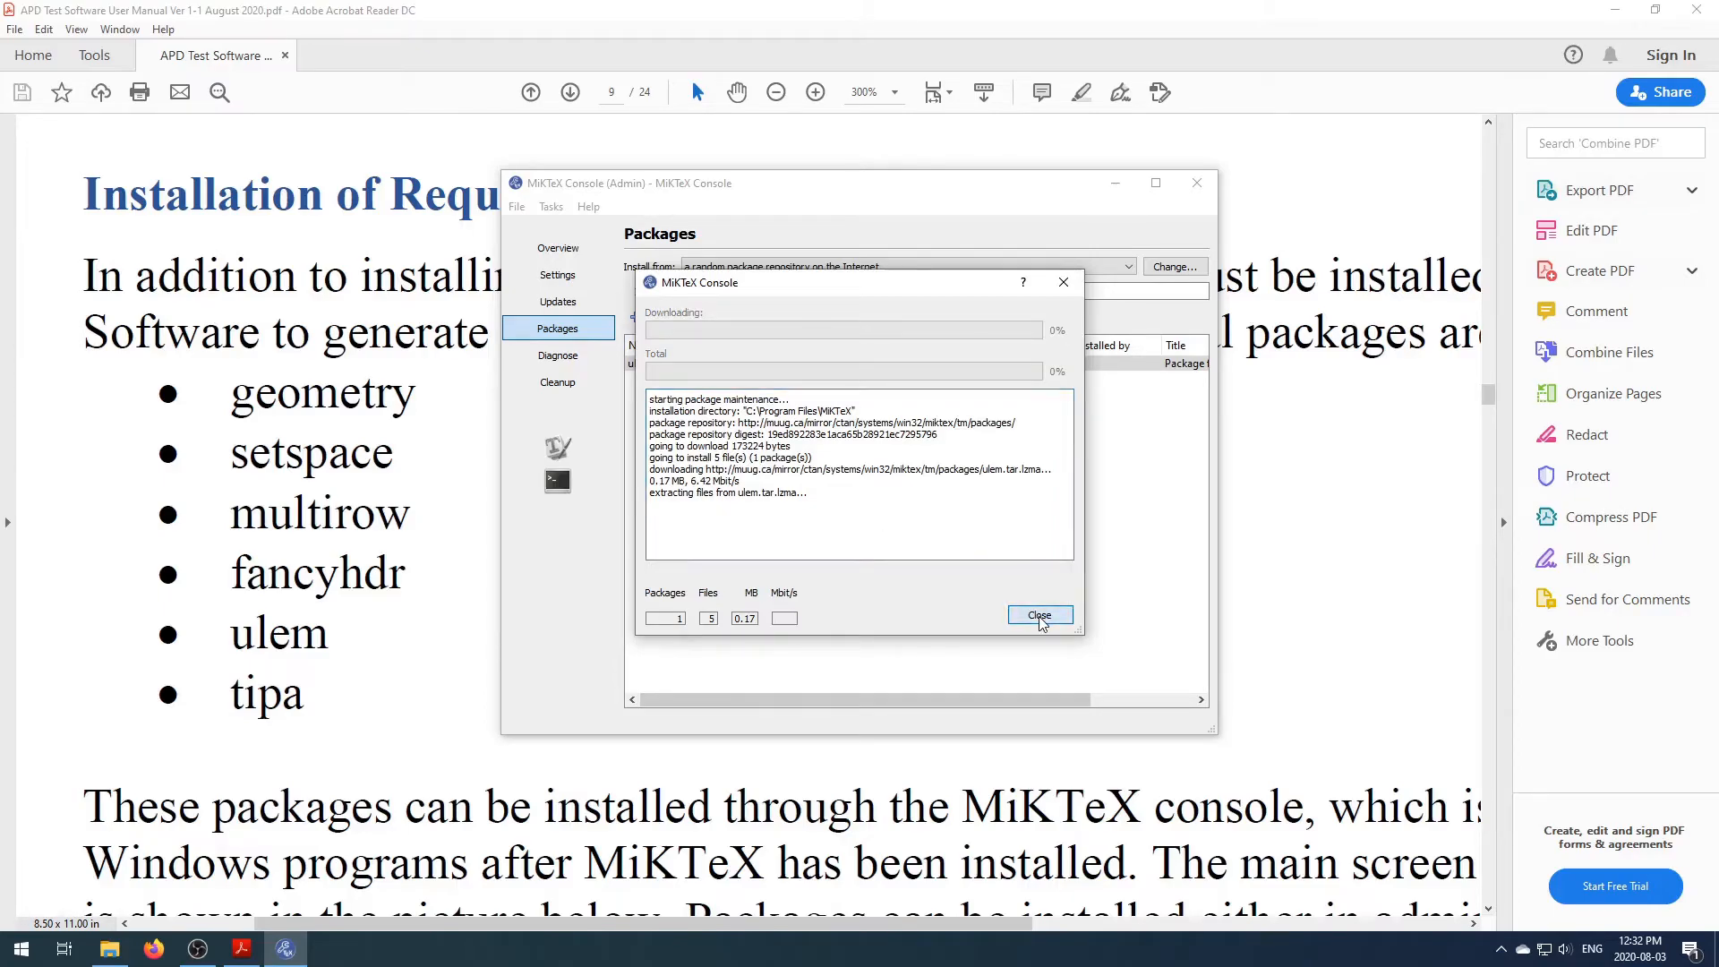
click(1040, 616)
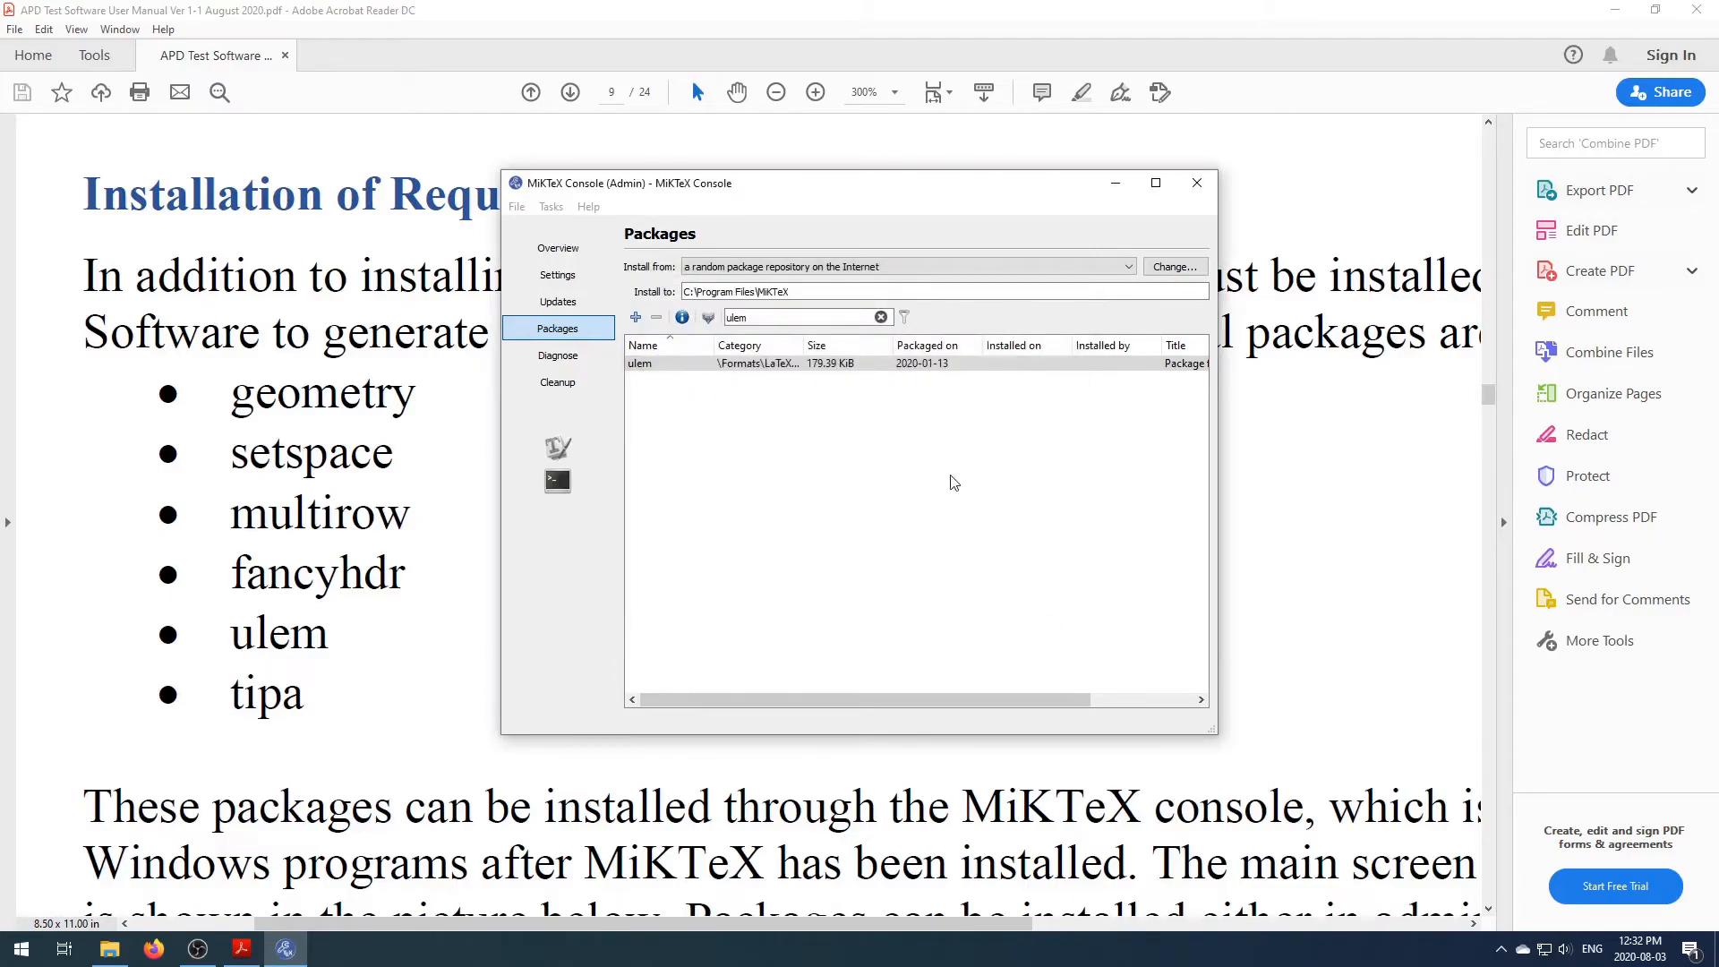
Filter the package list for tipa and install the tipa package
click(881, 318)
text(tipa)
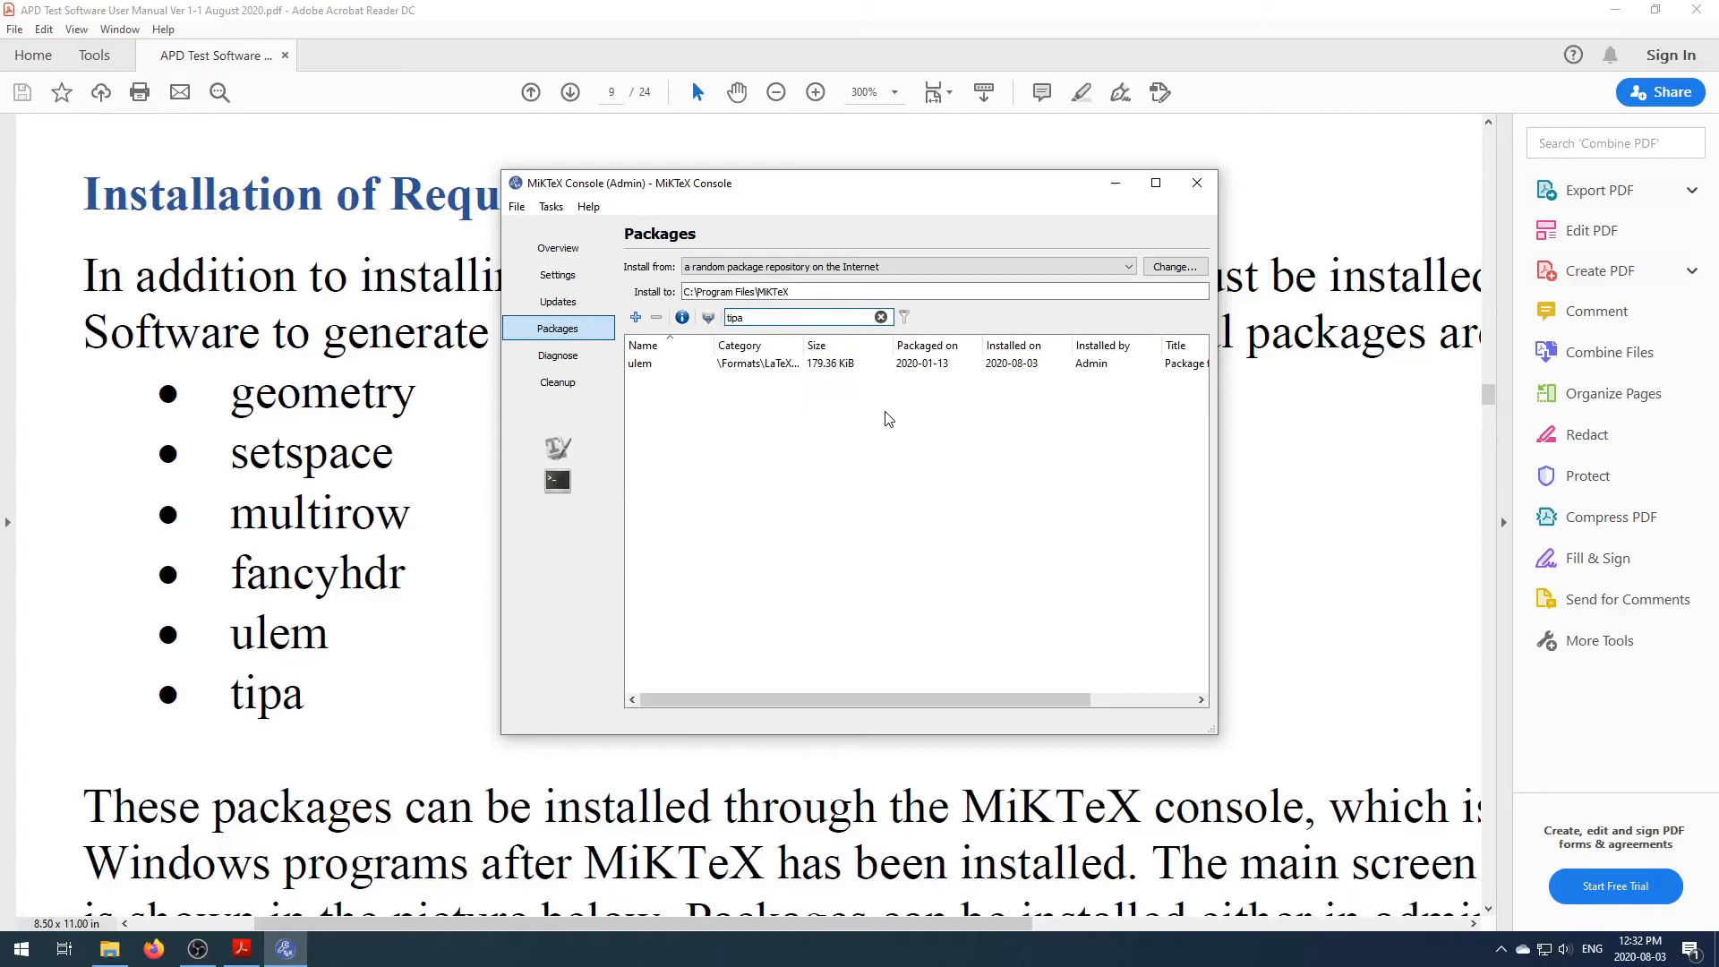
key(Return)
click(636, 402)
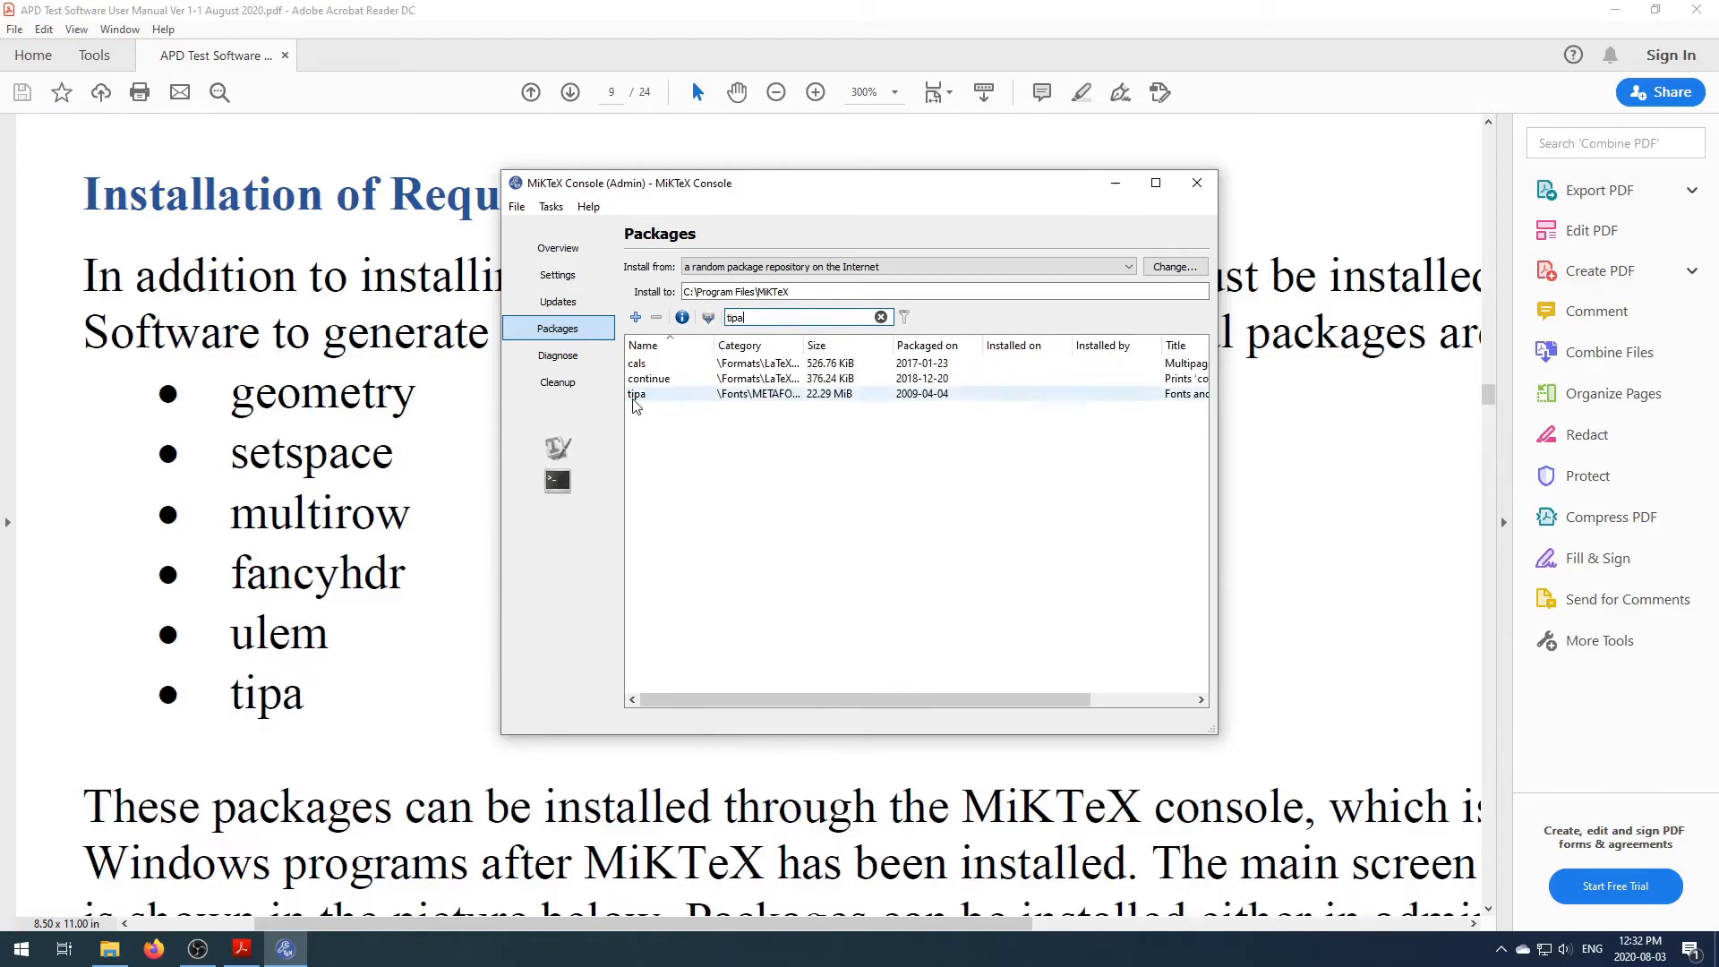
right_click(634, 402)
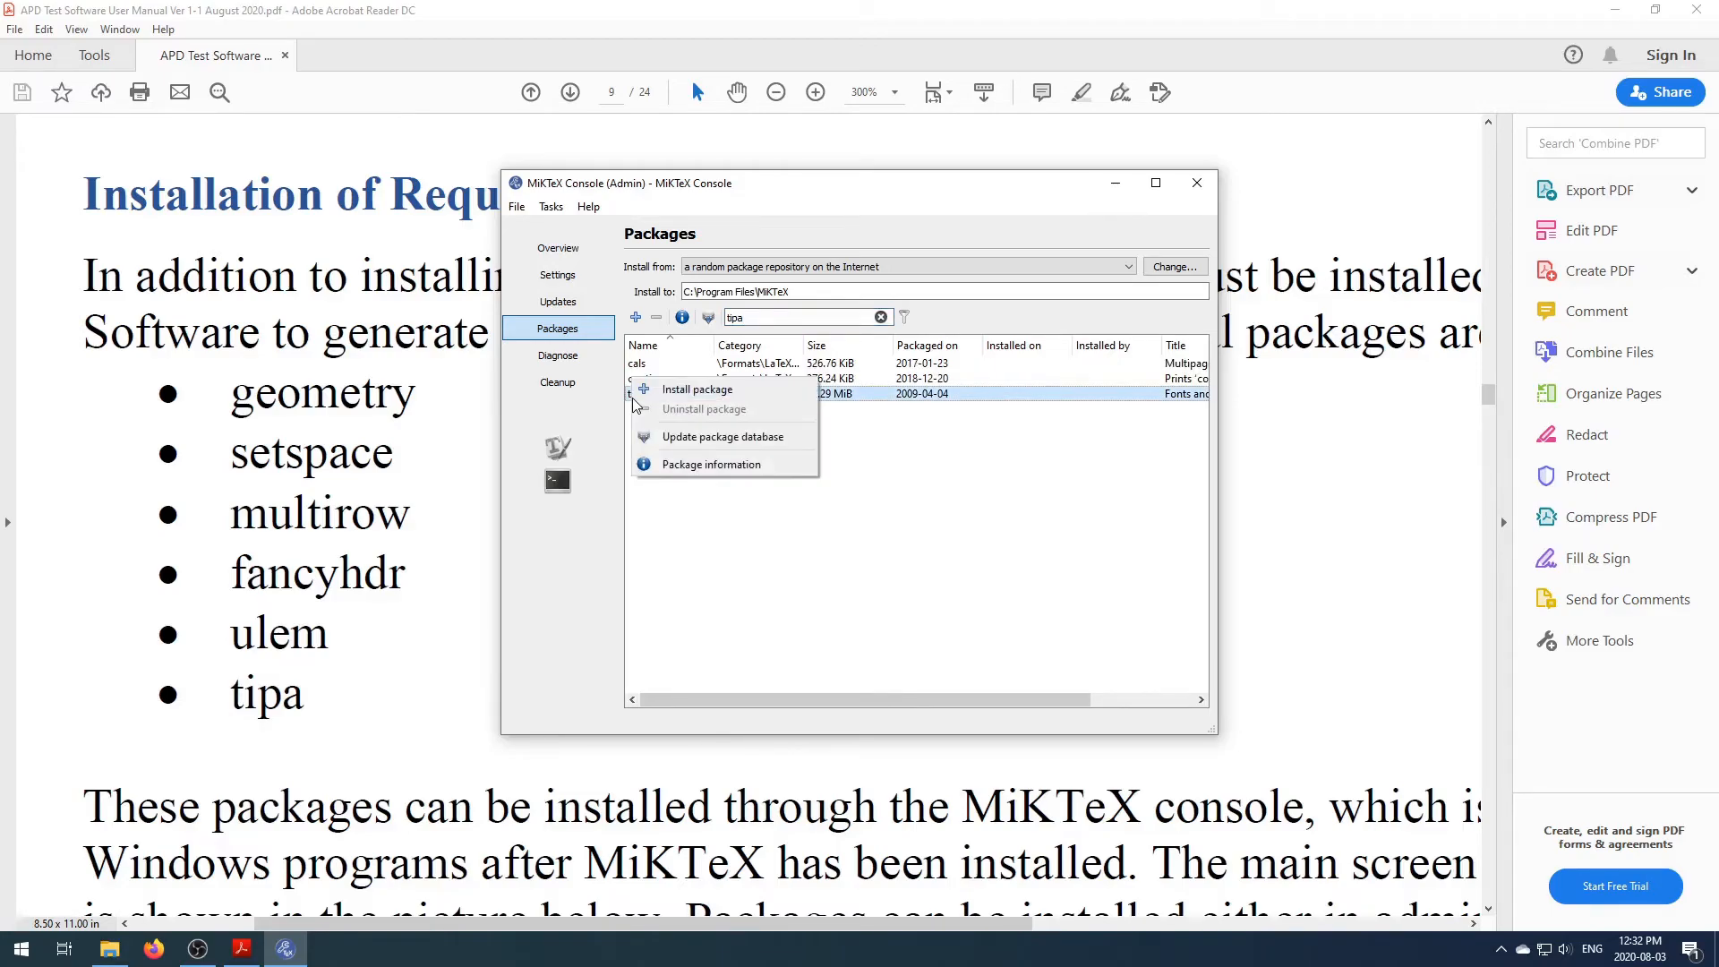
click(712, 392)
click(882, 504)
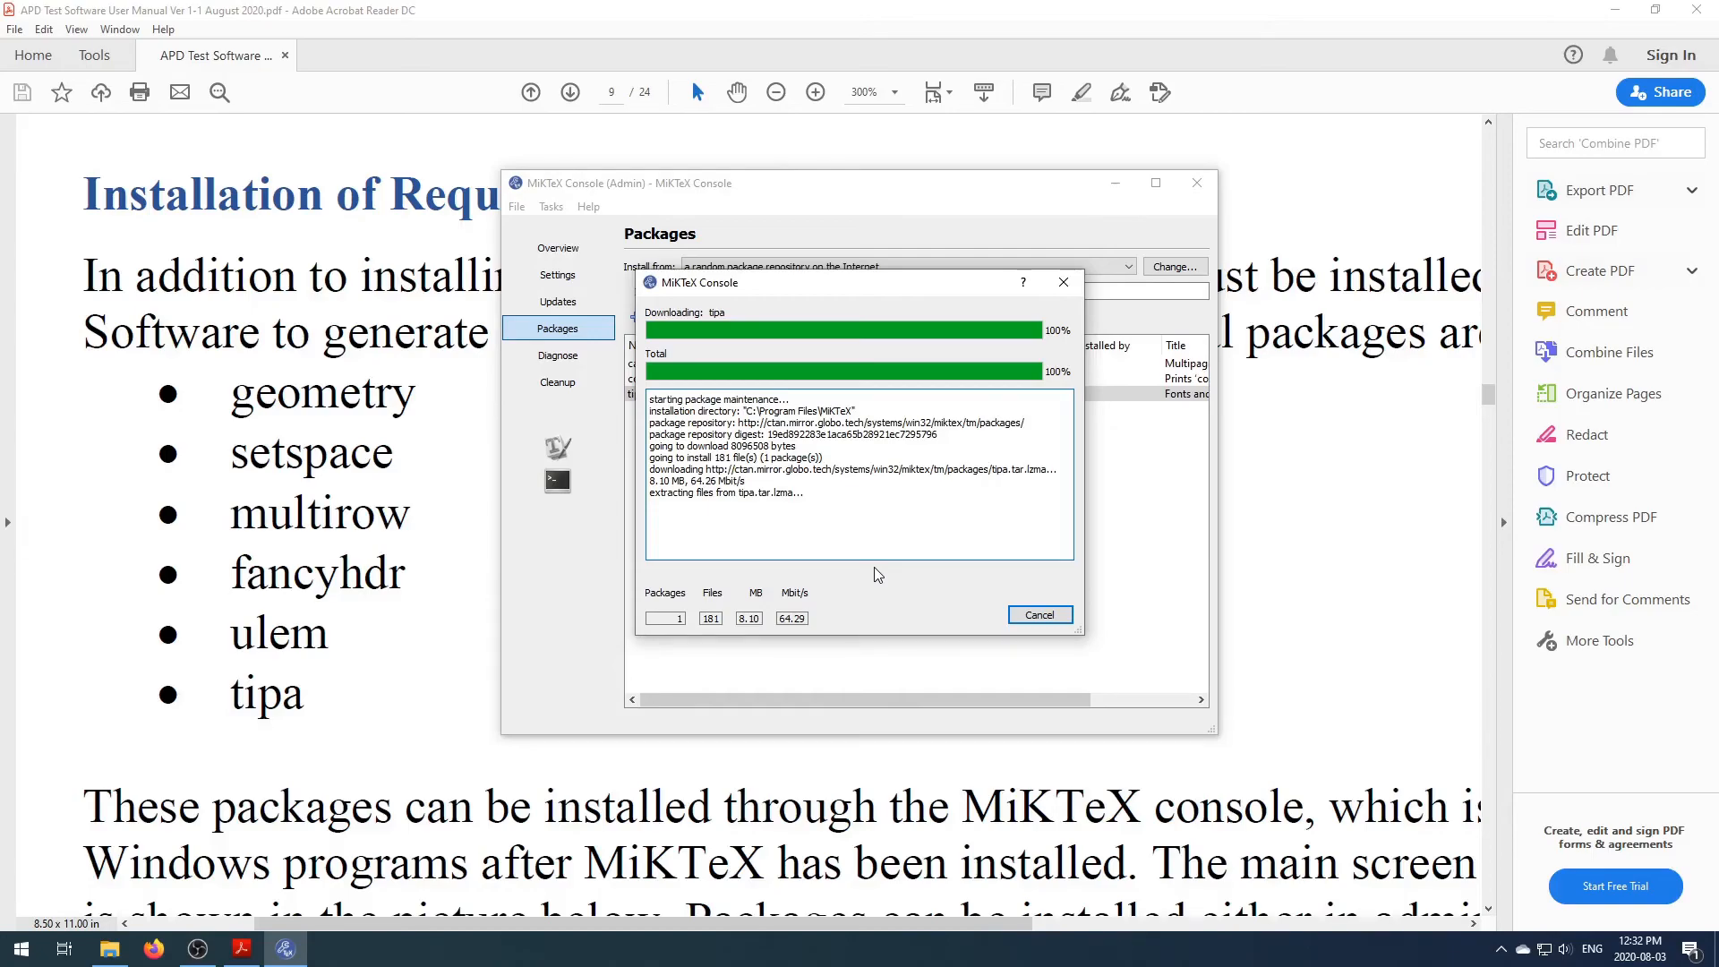
click(1036, 617)
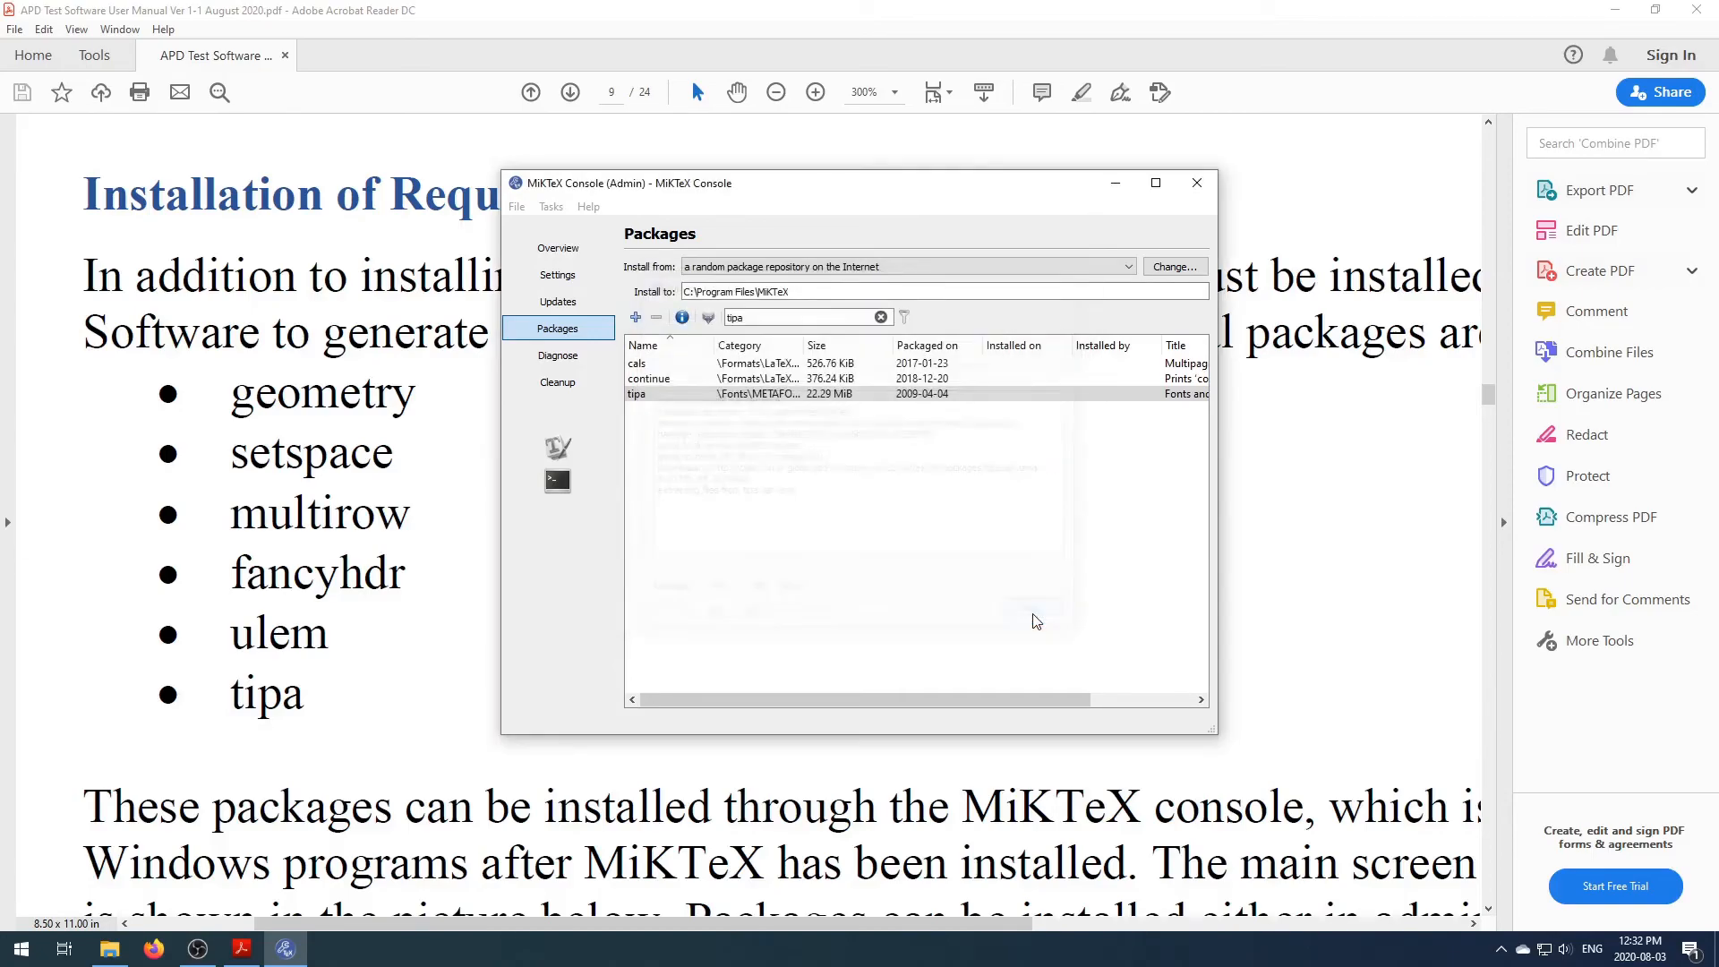